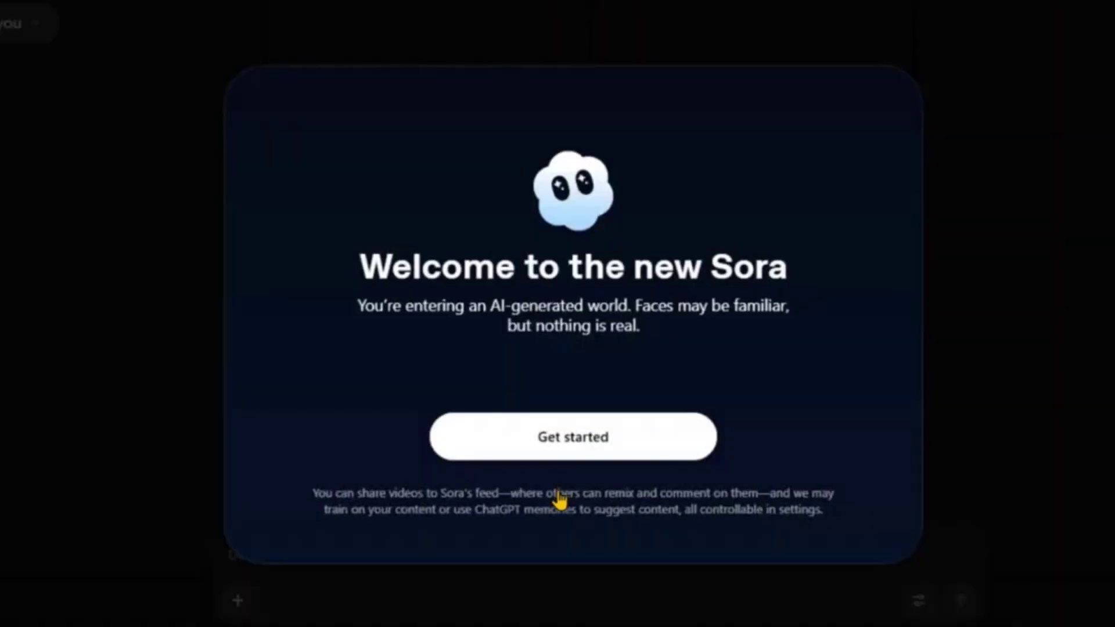
# - Get past the 'Welcome to the new Sora' screen into the video feed
pyautogui.moveTo(368, 259); pyautogui.dragTo(797, 270)
pyautogui.click(749, 267)
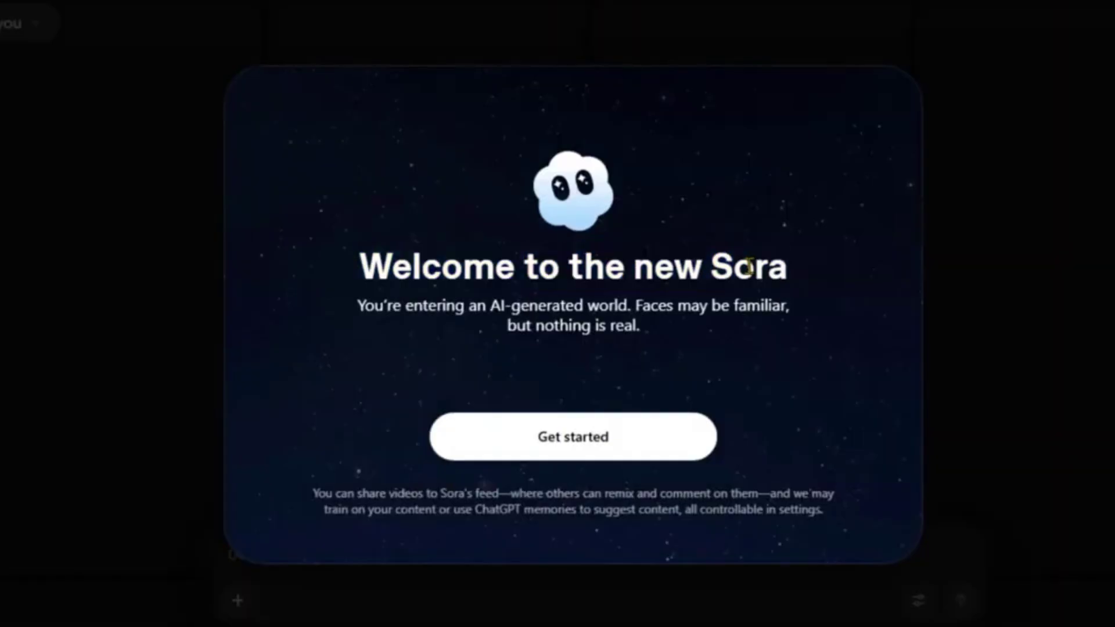
pyautogui.click(571, 442)
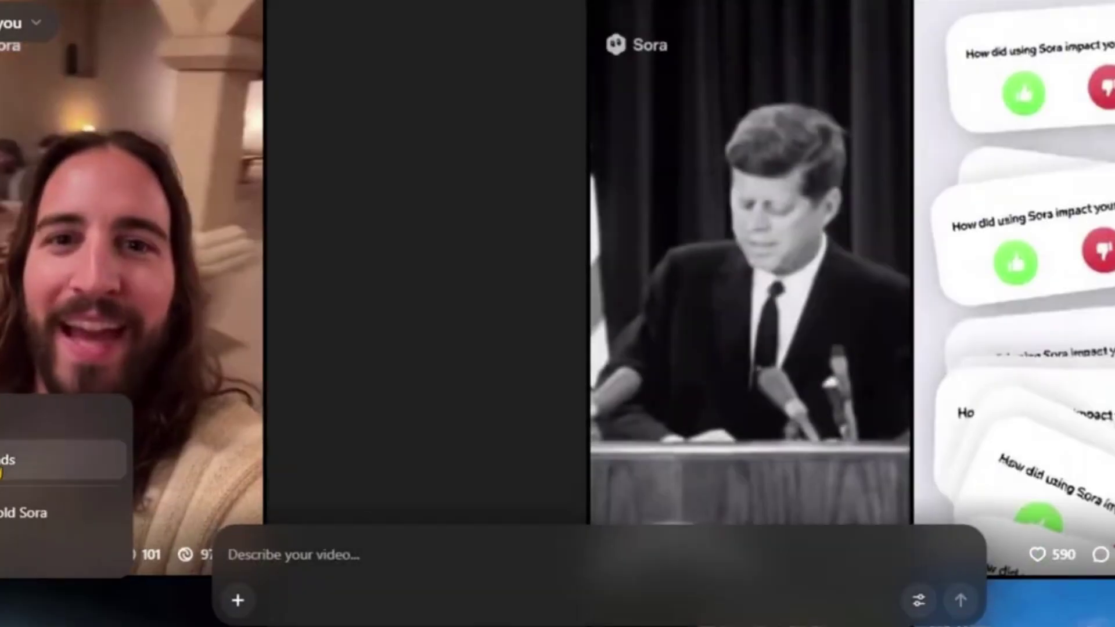
# - Check the invite-friends dialog showing 4 invites remaining, then close it
pyautogui.click(6, 458)
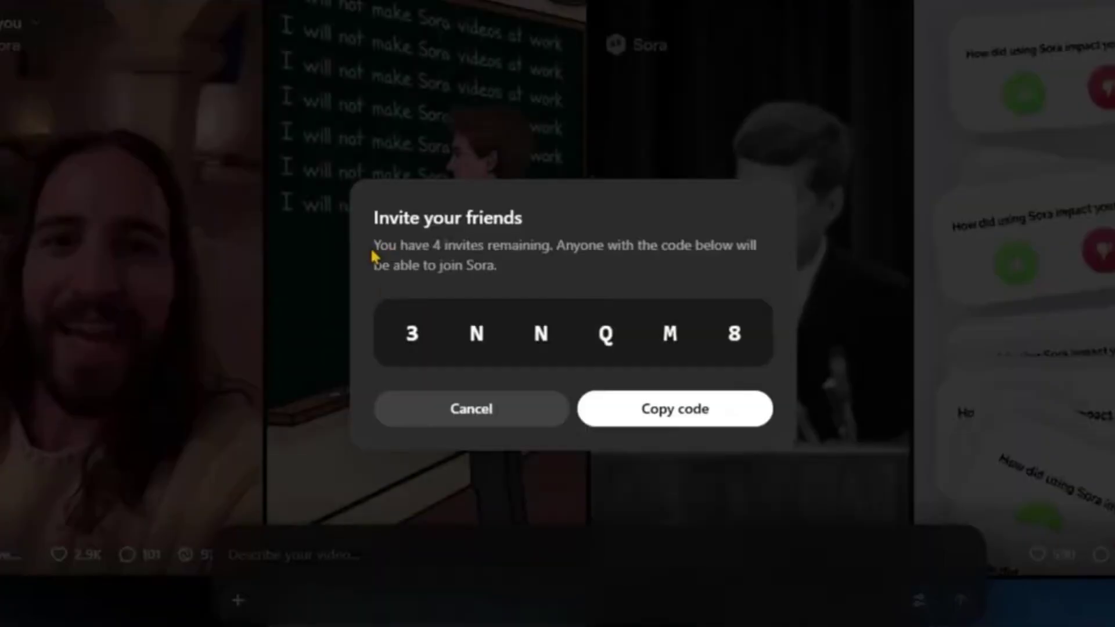
pyautogui.moveTo(373, 246); pyautogui.dragTo(375, 220)
pyautogui.tripleClick(440, 250)
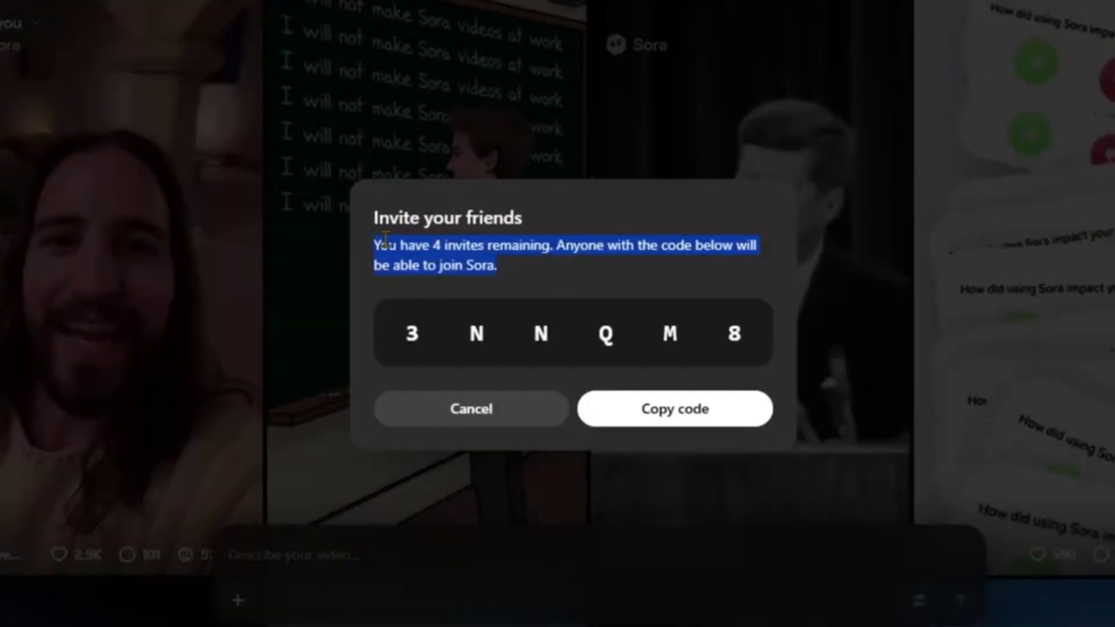
pyautogui.press('Escape')
pyautogui.scroll(-5, 604, 337)
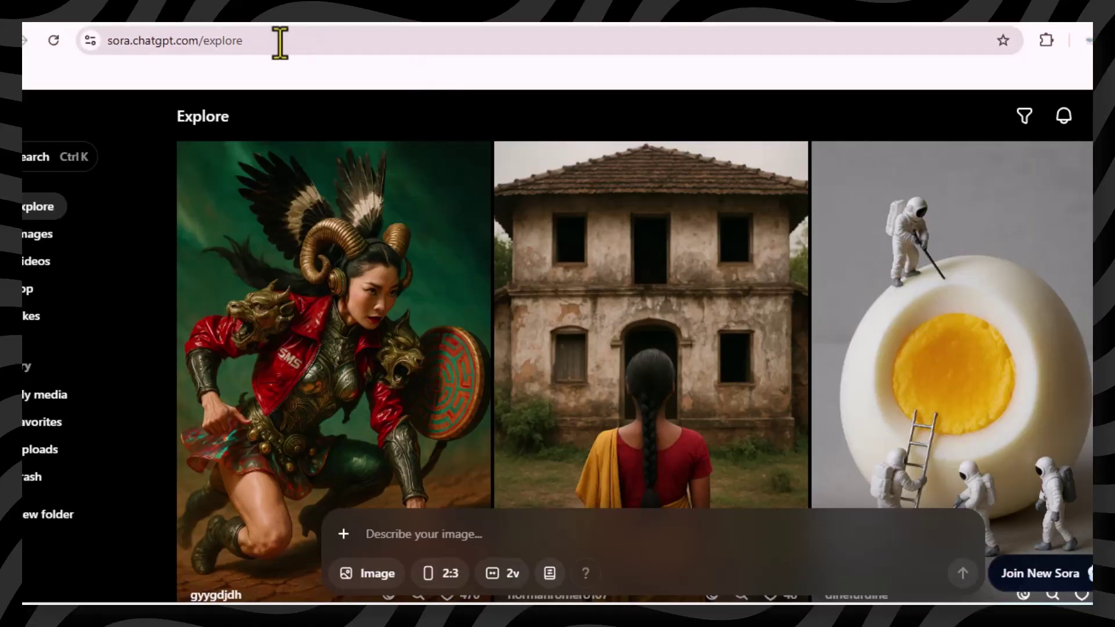
# - Browse down the community image grid on sora.chatgpt.com/explore
pyautogui.click(280, 41)
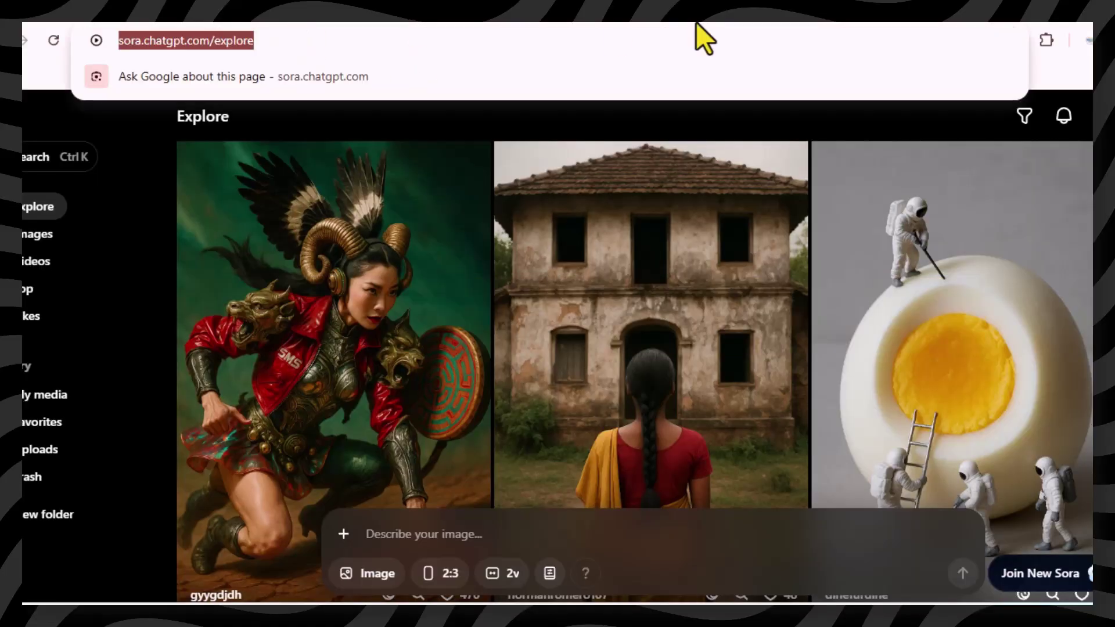
pyautogui.click(949, 137)
pyautogui.scroll(-10, 635, 346)
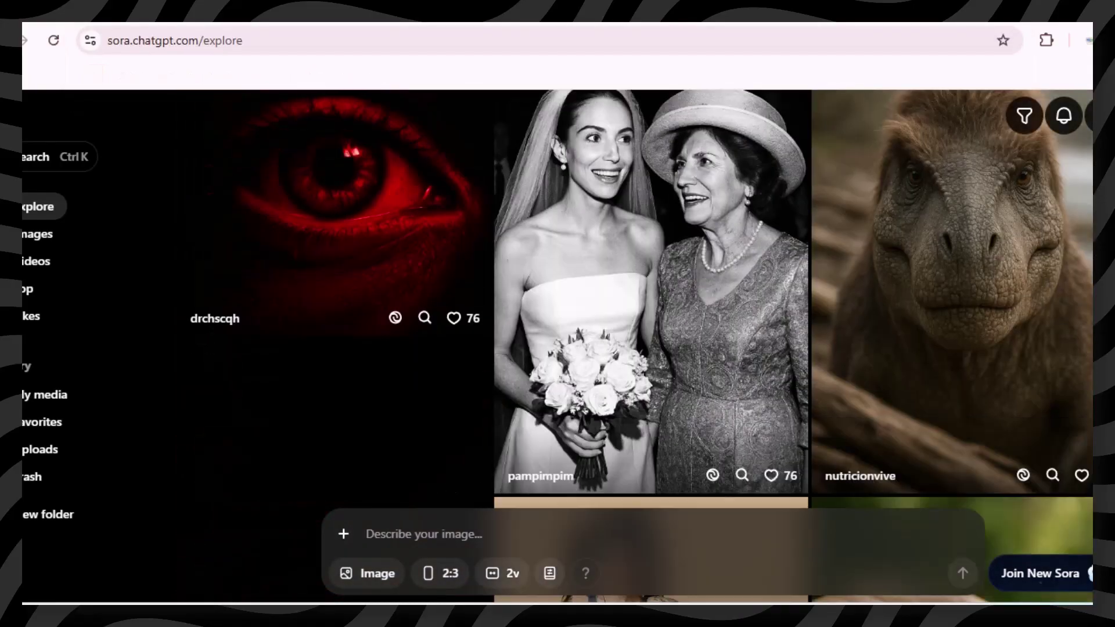
pyautogui.scroll(-10, 635, 346)
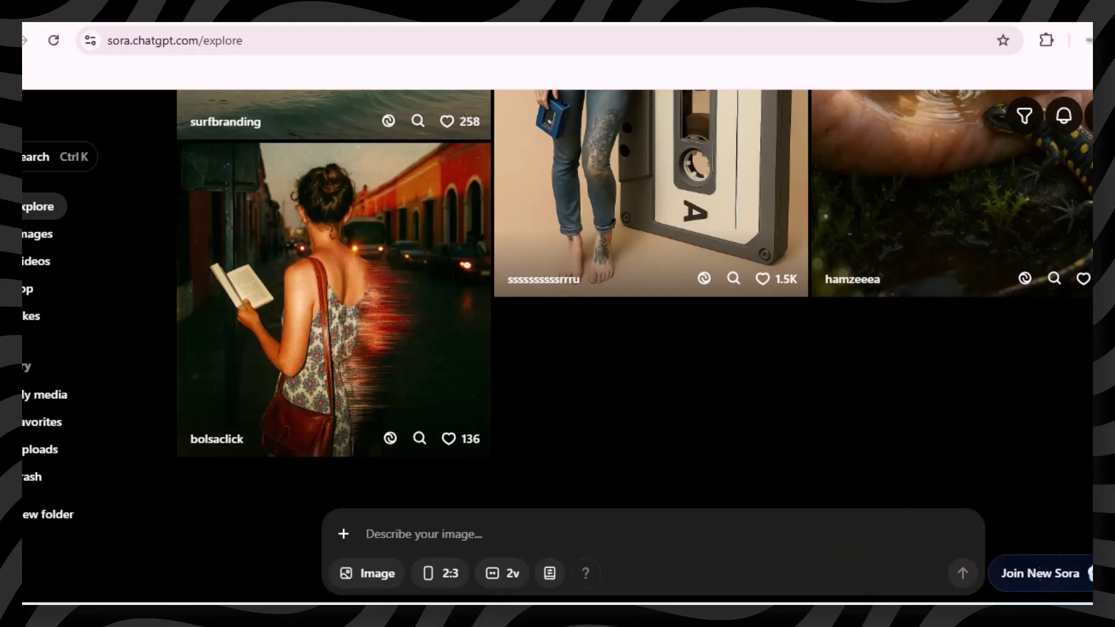
pyautogui.scroll(-8, 635, 346)
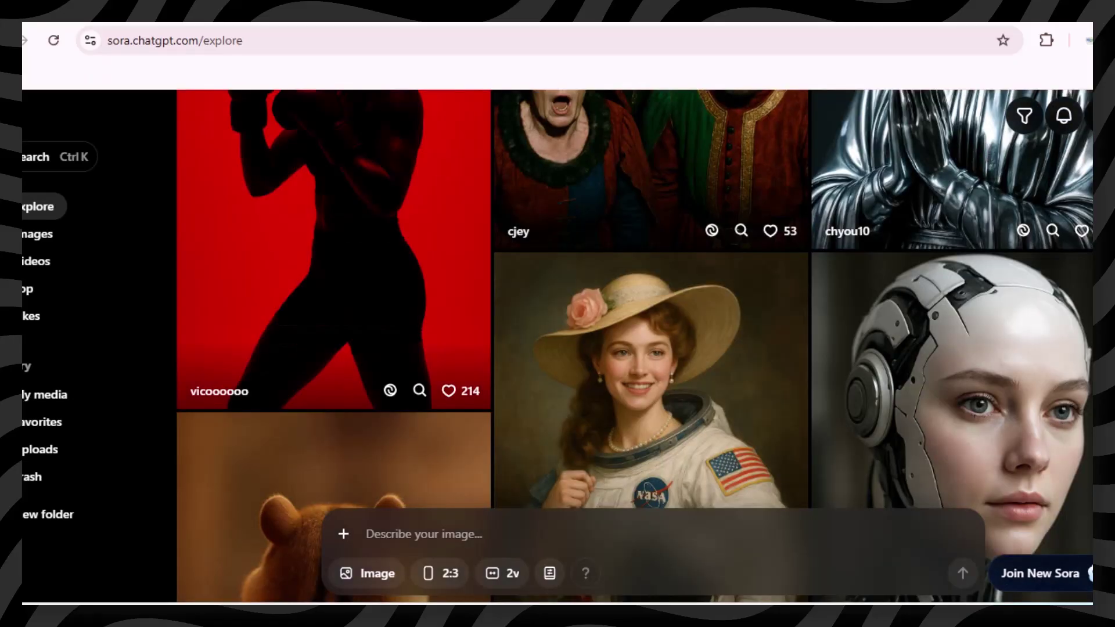
# - Choose Join New Sora, then Enter invite code in the 'Meet the new Sora' dialog
pyautogui.click(1032, 574)
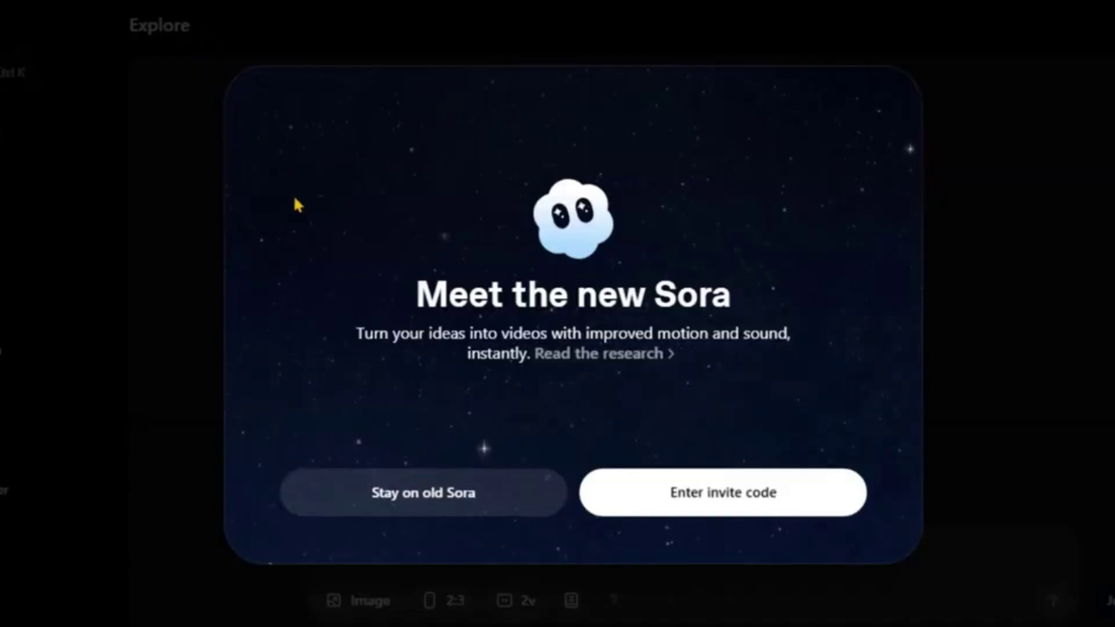
pyautogui.moveTo(419, 291); pyautogui.dragTo(745, 311)
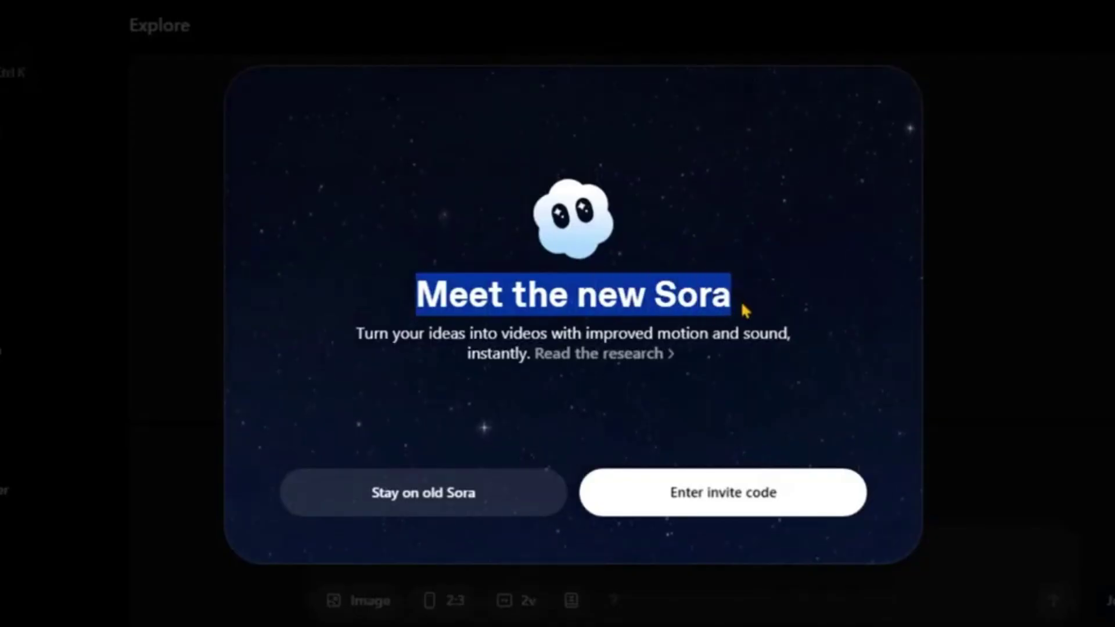
pyautogui.moveTo(653, 293); pyautogui.dragTo(639, 289)
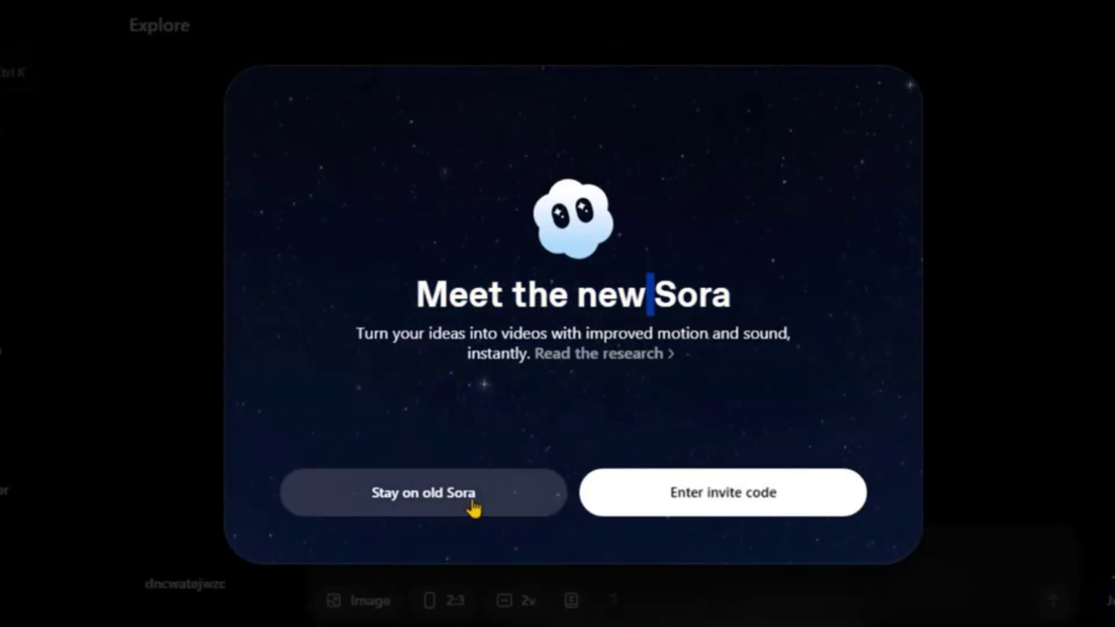
pyautogui.click(690, 509)
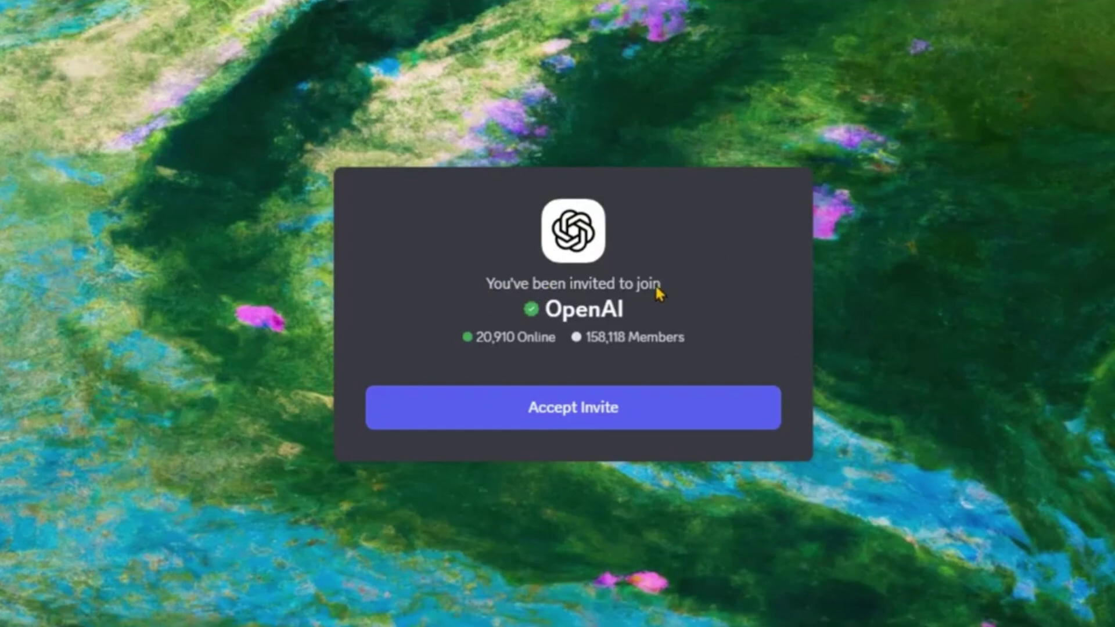
# - Accept the OpenAI Discord server invite and look through its Server Guide
pyautogui.click(563, 418)
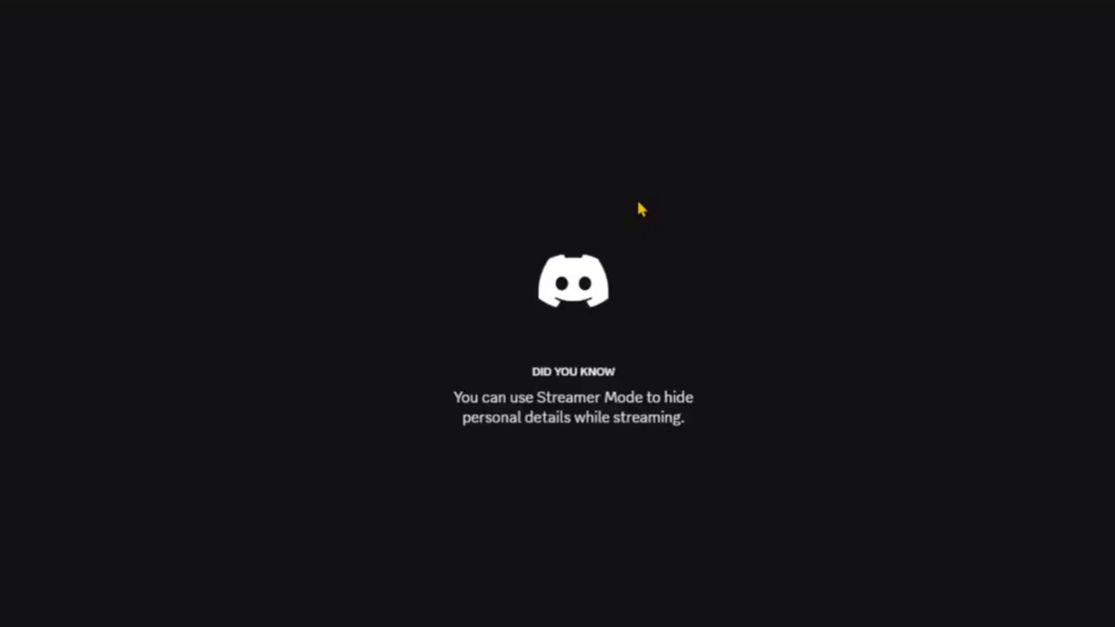
pyautogui.scroll(-5, 511, 269)
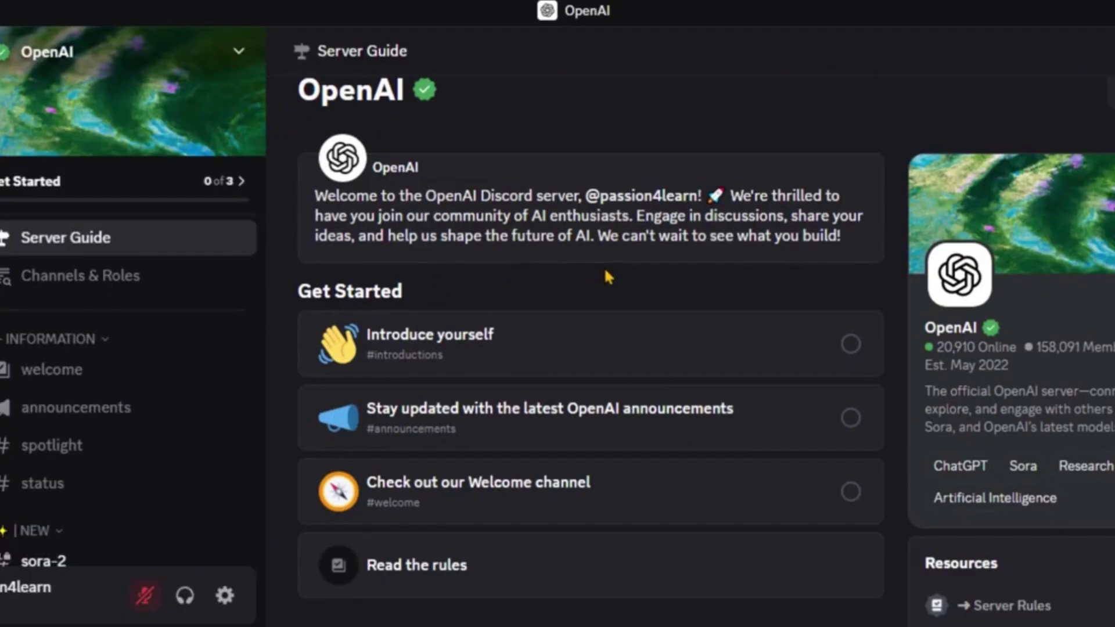
pyautogui.scroll(-3, 507, 271)
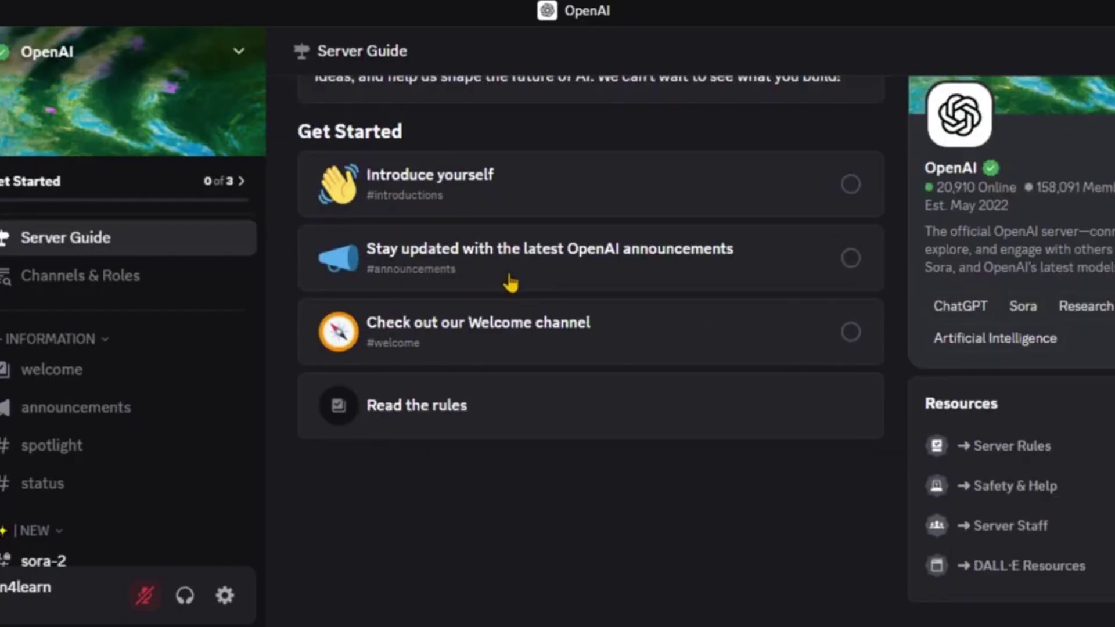
pyautogui.scroll(9, 512, 285)
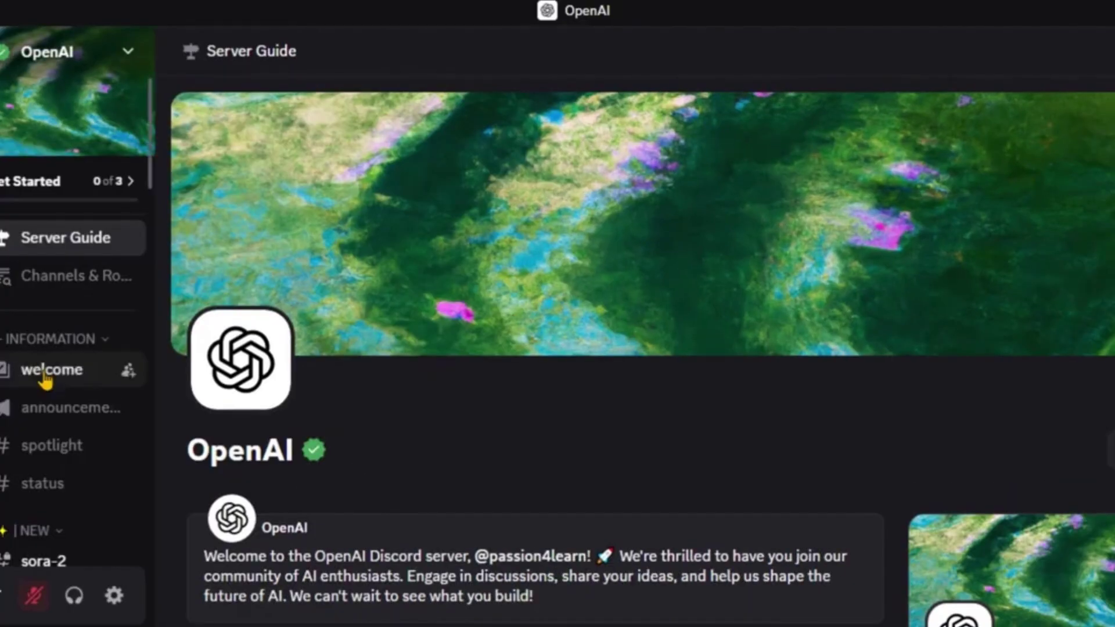
pyautogui.scroll(-3, 37, 399)
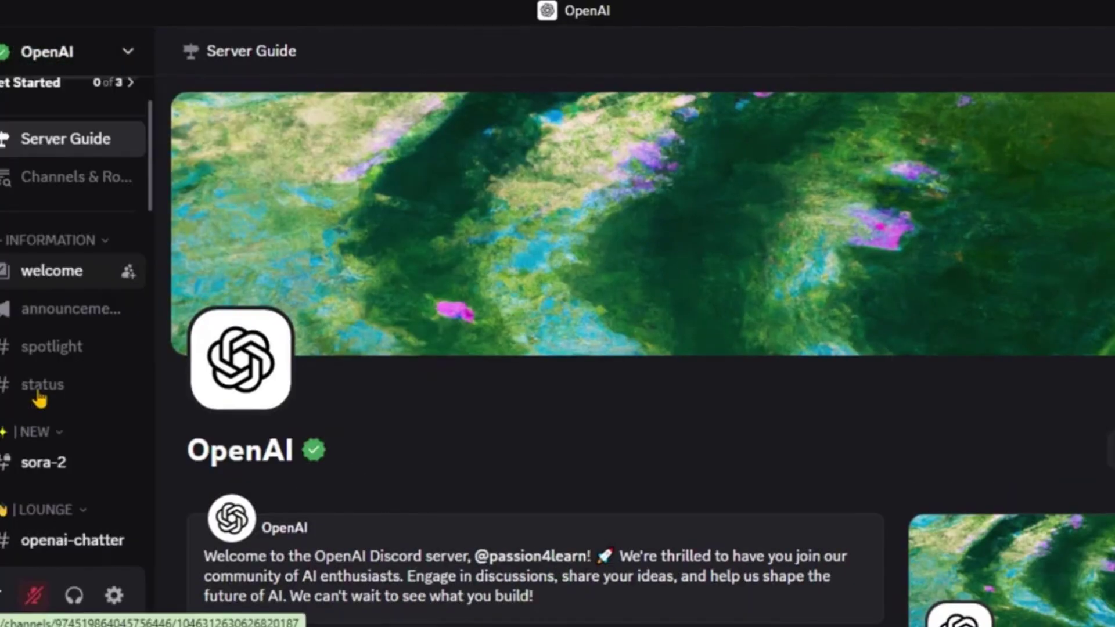
# - In the sora-2 channel, copy an invite code posted in a message
pyautogui.click(41, 397)
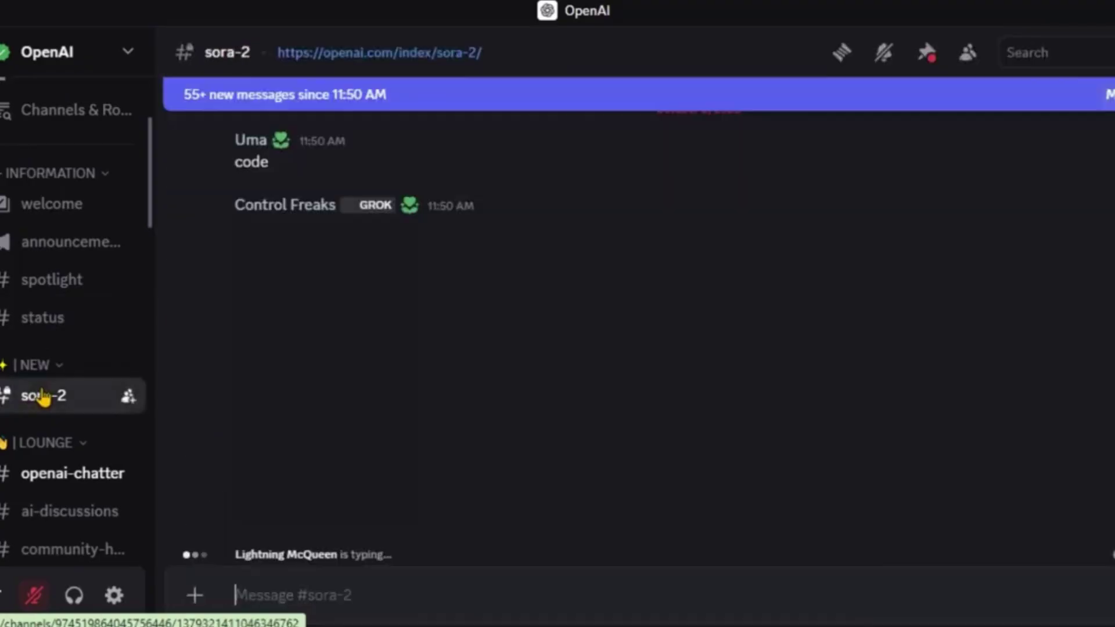
pyautogui.scroll(-15, 530, 283)
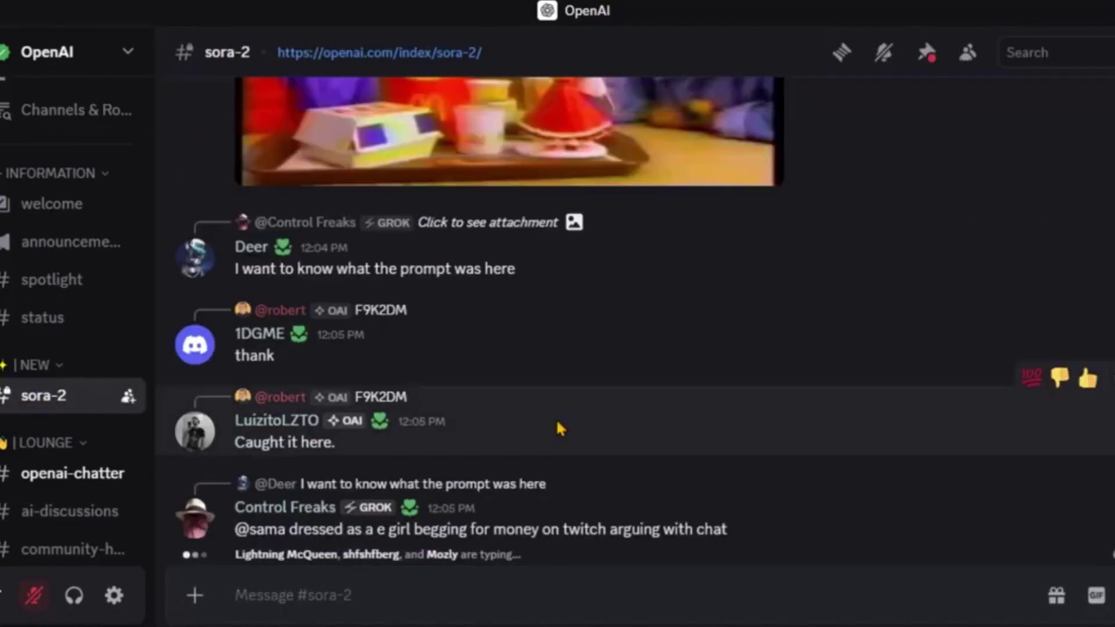
pyautogui.scroll(10, 376, 432)
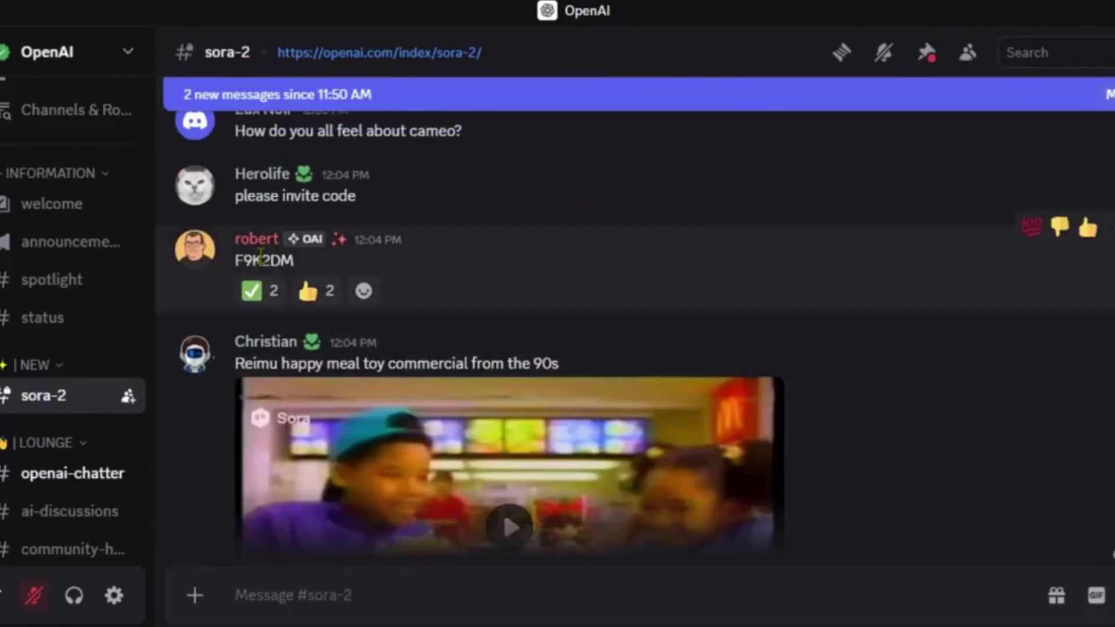
pyautogui.doubleClick(263, 261)
pyautogui.rightClick(260, 259)
pyautogui.click(320, 284)
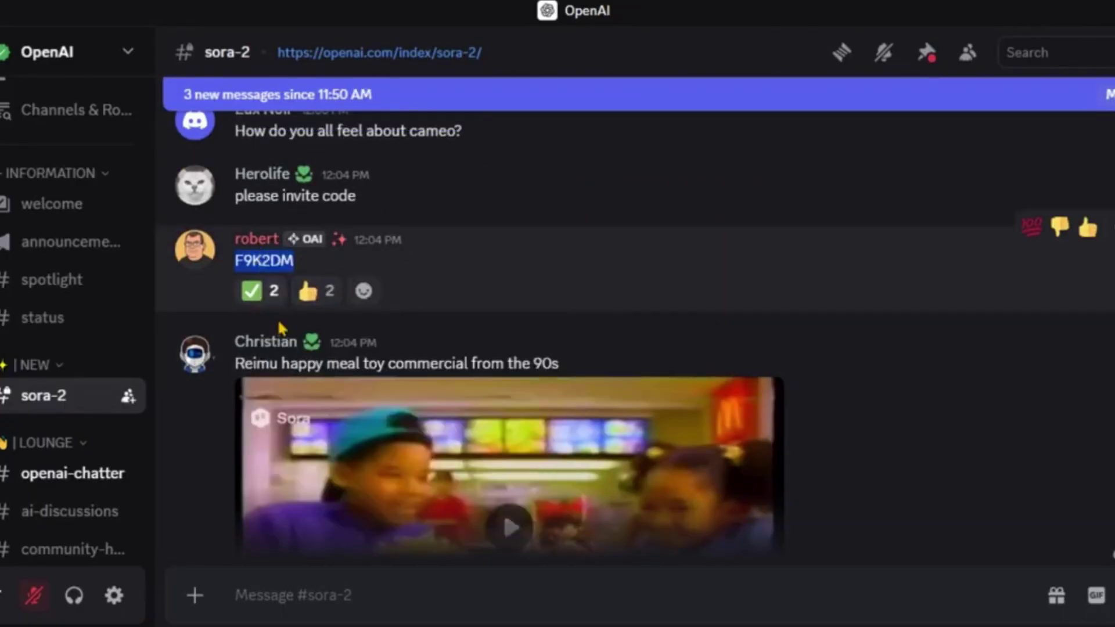
# - Grab another posted code and paste it into Sora's invite boxes to unlock the new Sora
pyautogui.scroll(-15, 278, 319)
pyautogui.scroll(10, 416, 367)
pyautogui.scroll(-2, 519, 368)
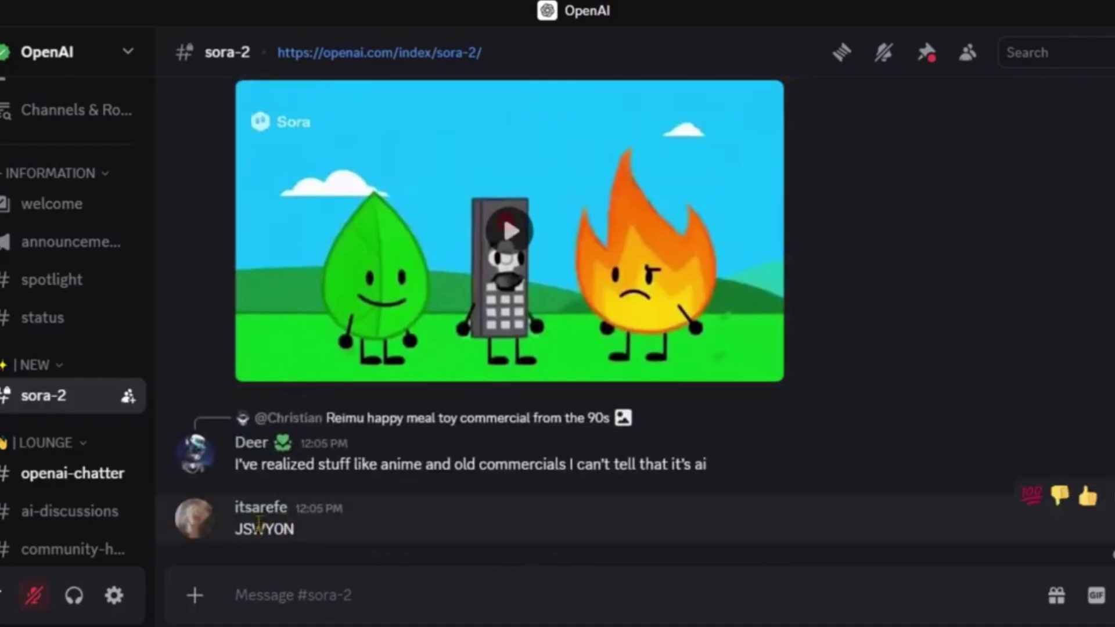
pyautogui.doubleClick(253, 530)
pyautogui.rightClick(272, 528)
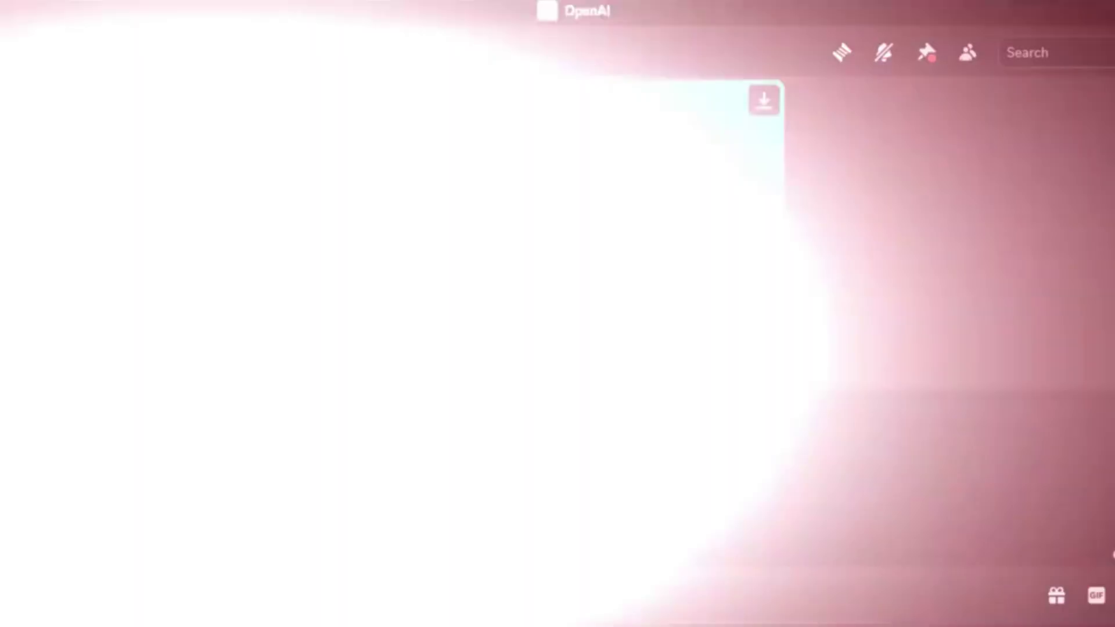
pyautogui.hotkey('ctrl', 'v')
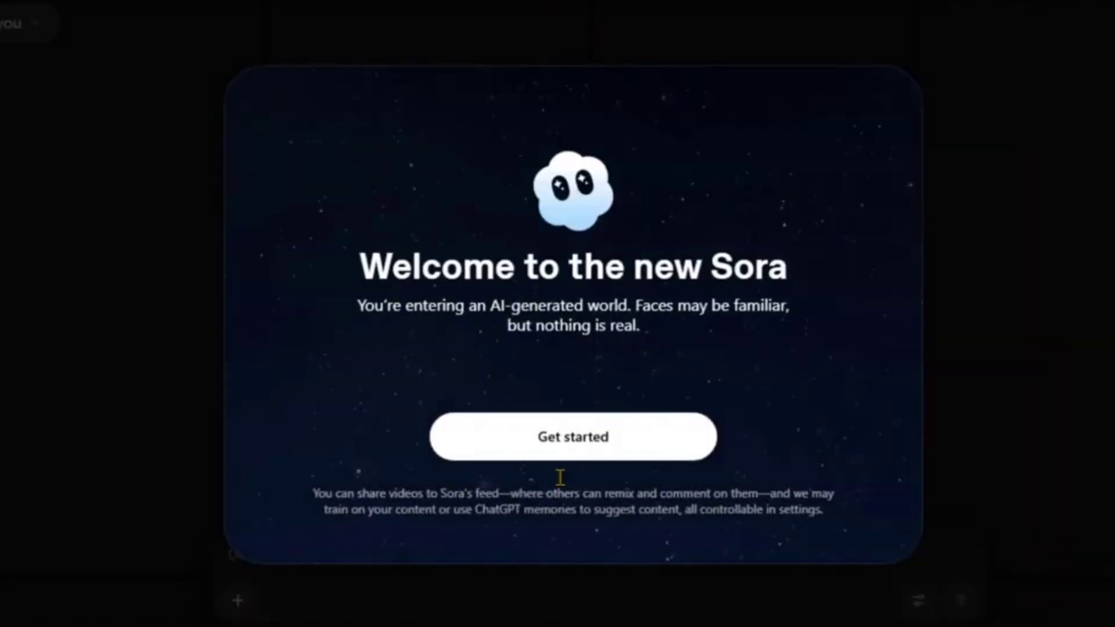
pyautogui.moveTo(376, 256); pyautogui.dragTo(797, 273)
# - Enter the new Sora feed and view the invite-friends dialog with 4 invites remaining
pyautogui.click(797, 274)
pyautogui.click(568, 443)
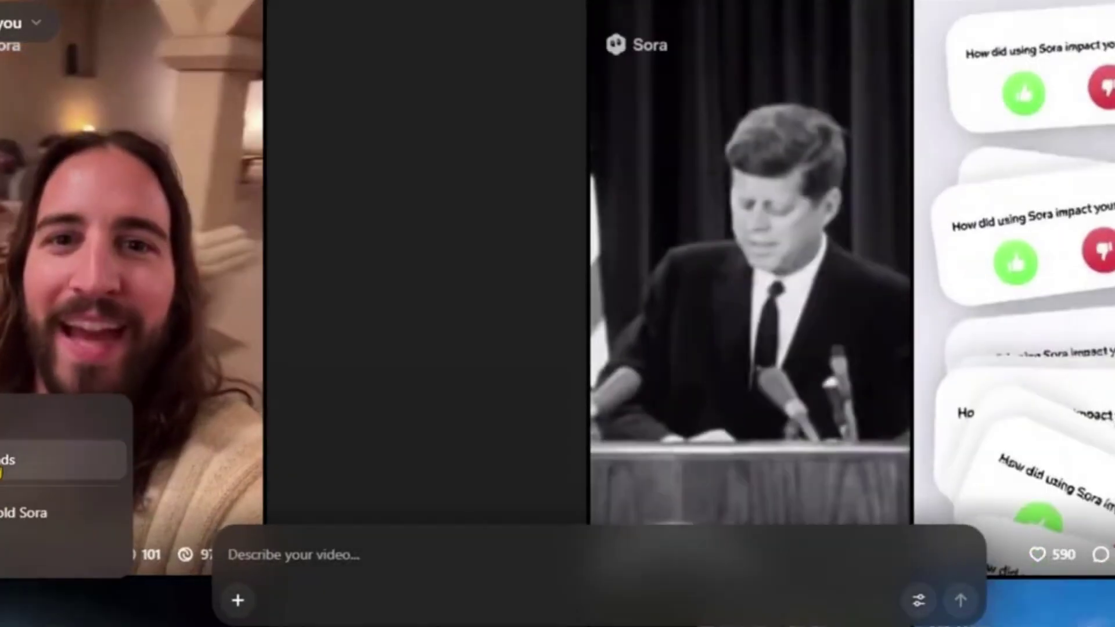
pyautogui.click(9, 460)
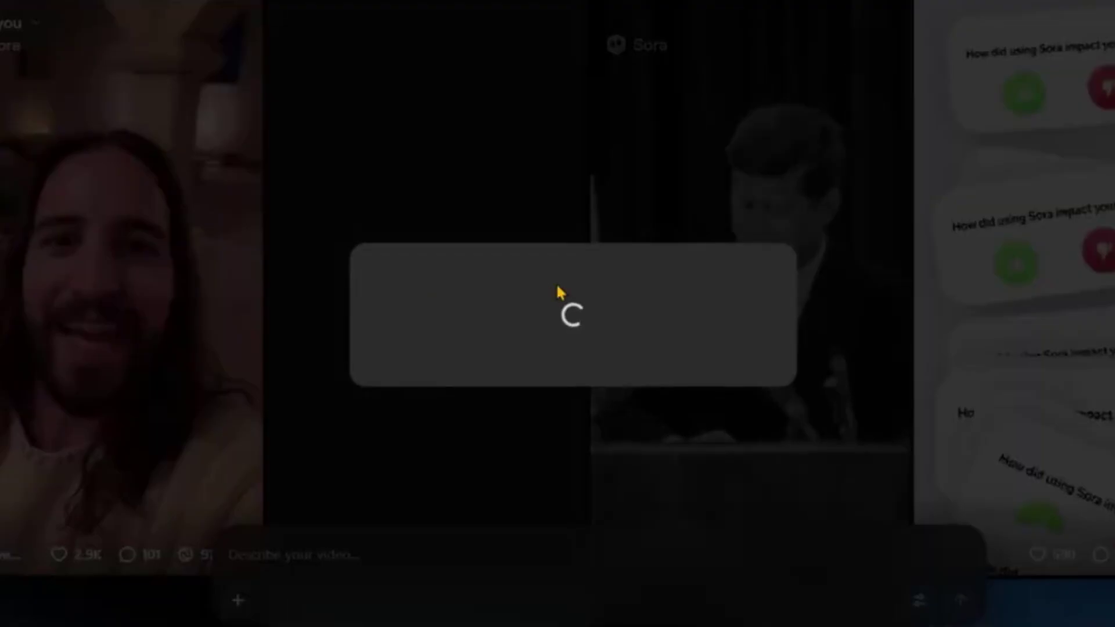
pyautogui.moveTo(373, 218); pyautogui.dragTo(526, 268)
pyautogui.click(373, 246)
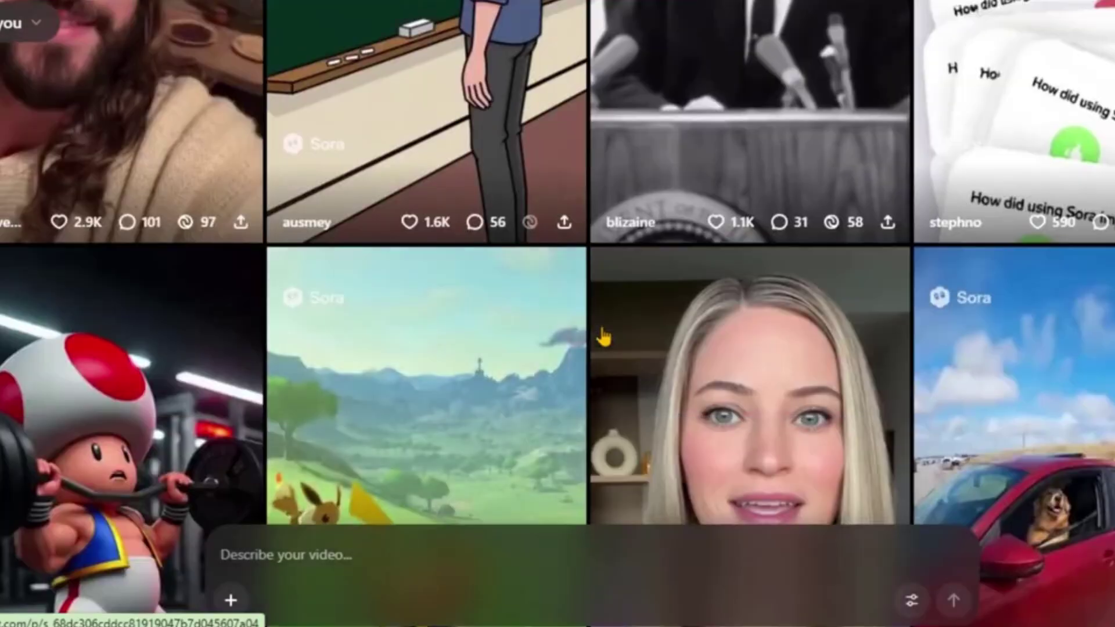
pyautogui.scroll(-3, 589, 332)
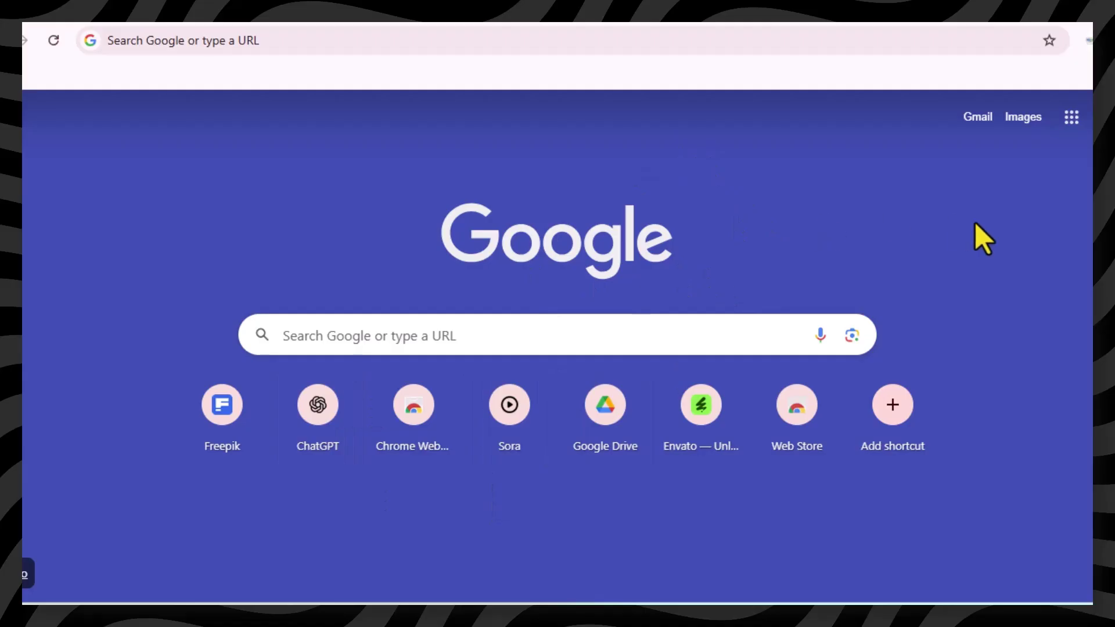
# - Open the Chrome Web Store from the Extensions menu and search for 'vpn'
pyautogui.hotkey('alt', 'f')
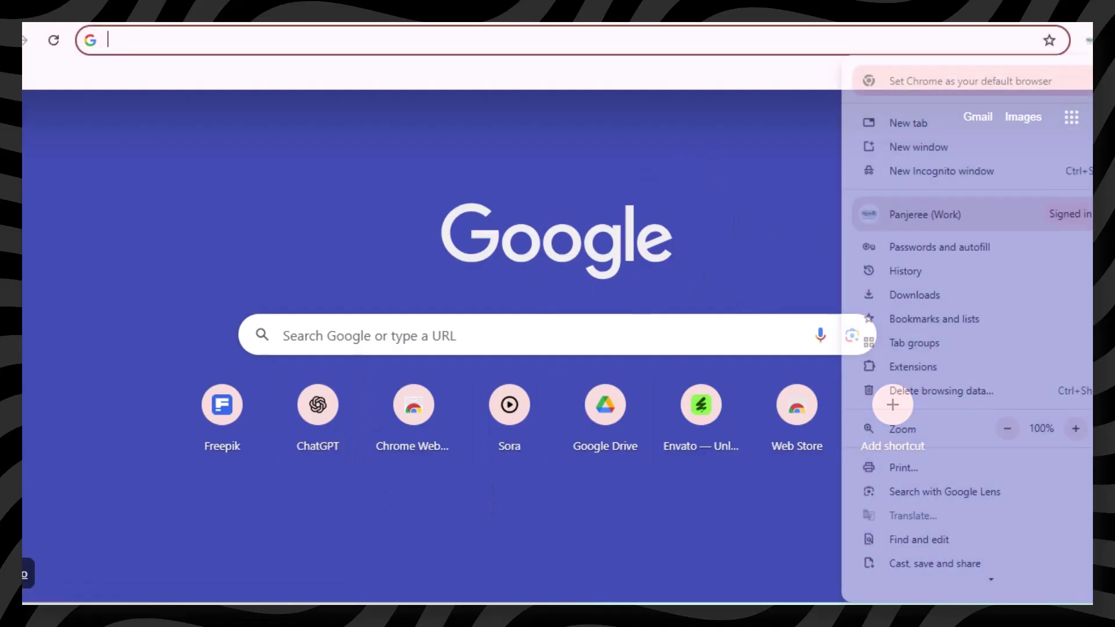
pyautogui.moveTo(960, 371)
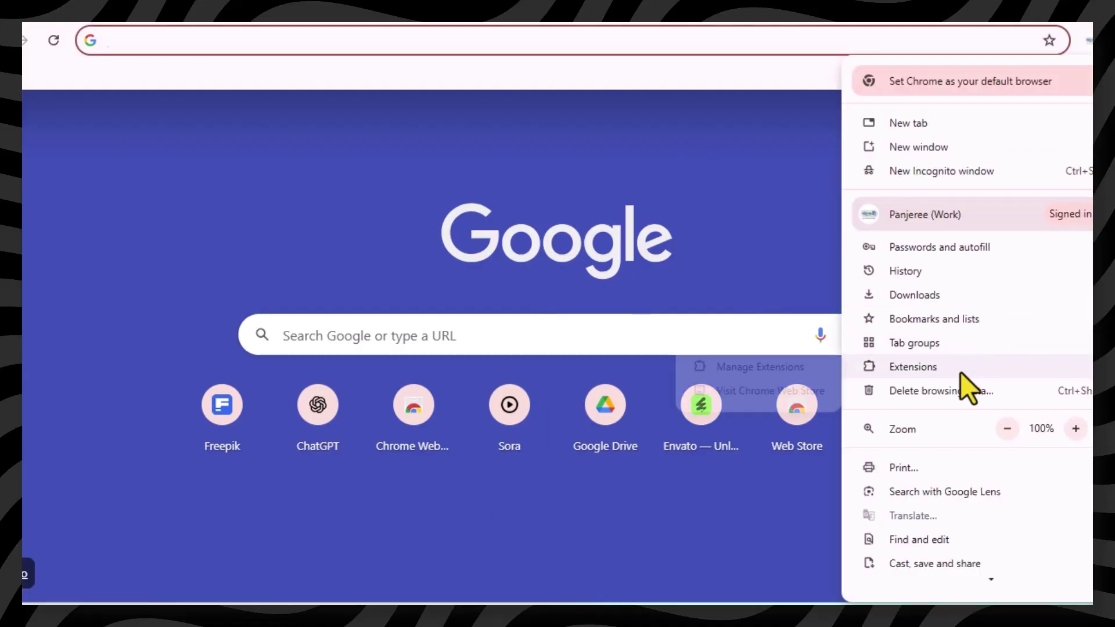
pyautogui.click(780, 391)
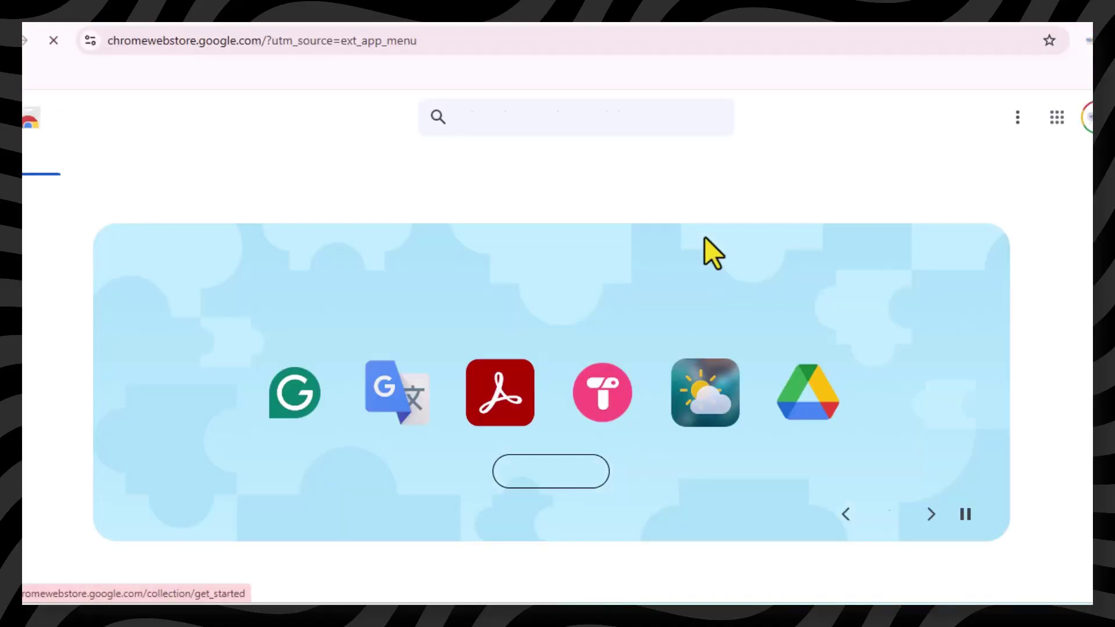
pyautogui.click(605, 128)
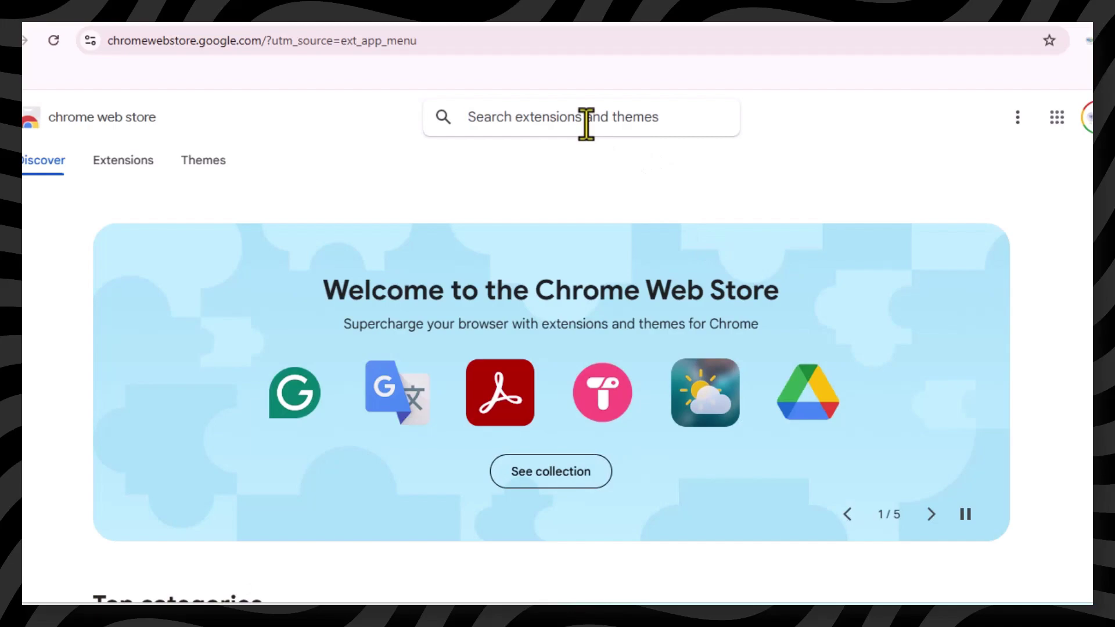
pyautogui.write('vpn')
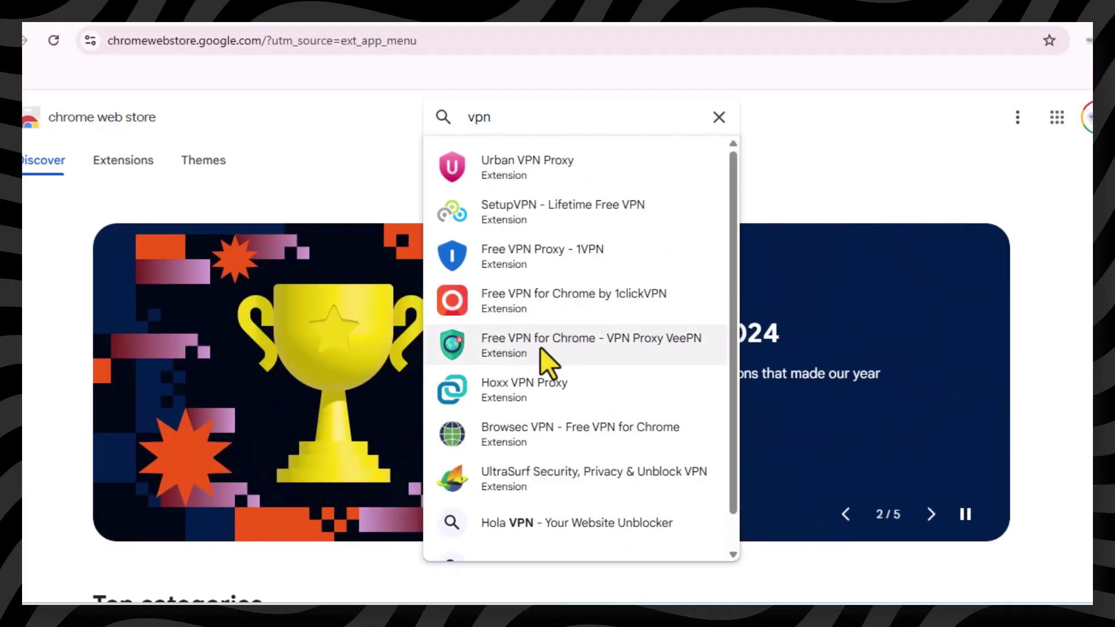
# - Add the 'Free VPN for Chrome - VPN Proxy VeePN' extension to Chrome
pyautogui.click(567, 350)
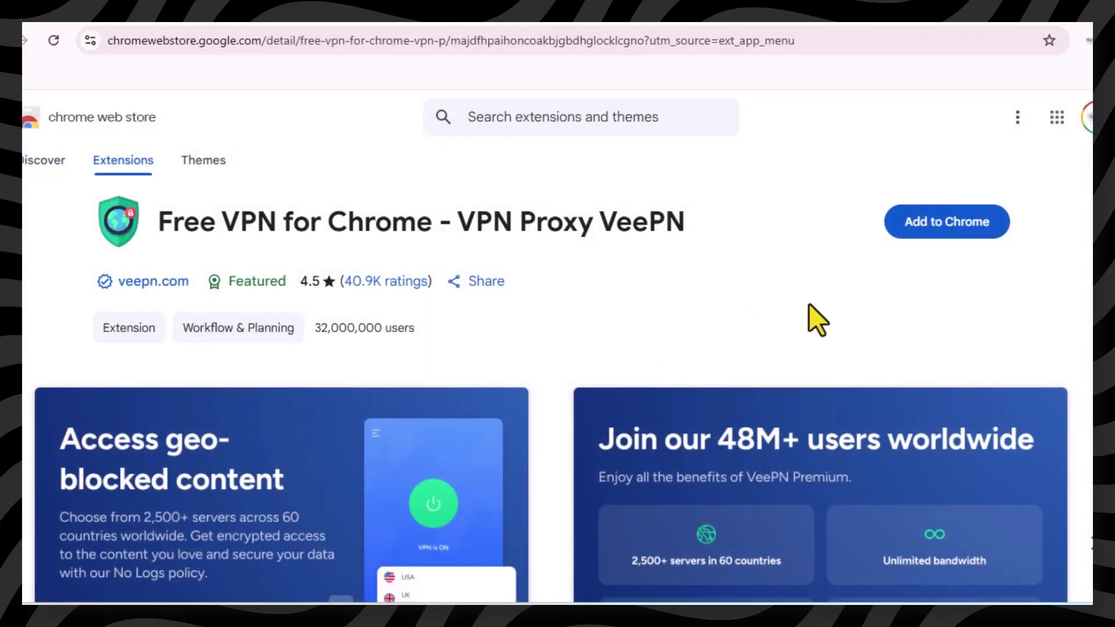
pyautogui.moveTo(160, 220); pyautogui.dragTo(685, 226)
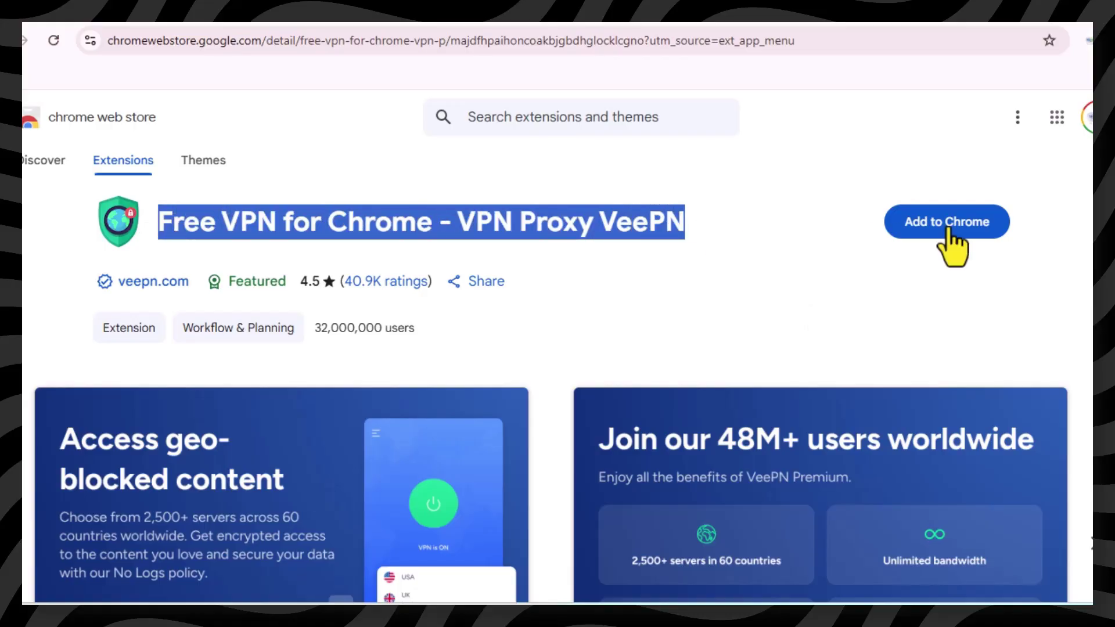
pyautogui.click(944, 228)
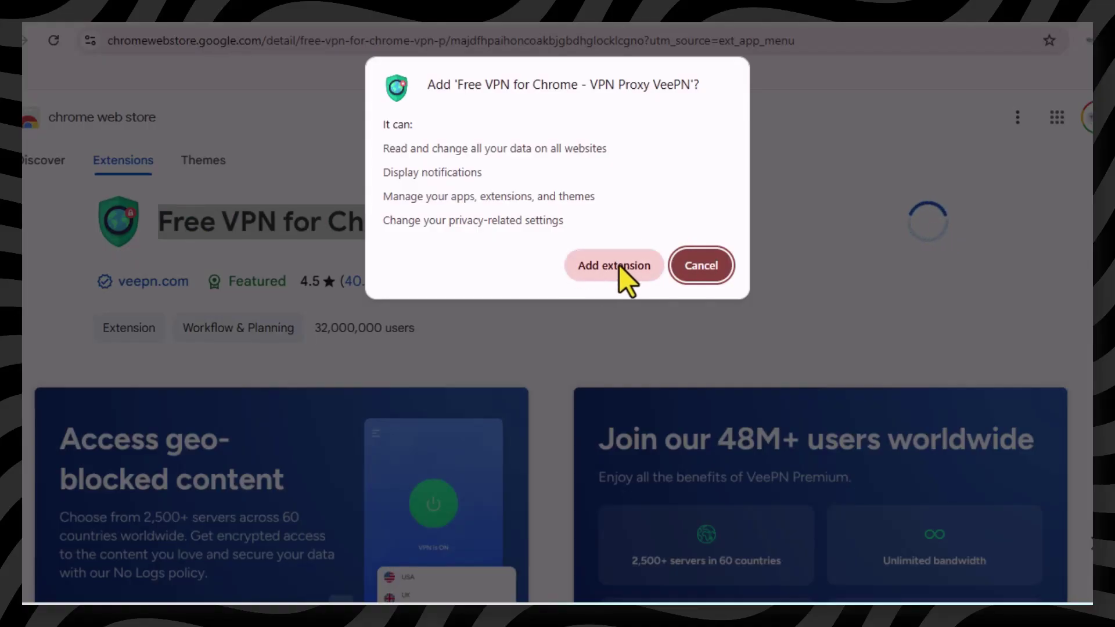
pyautogui.click(603, 267)
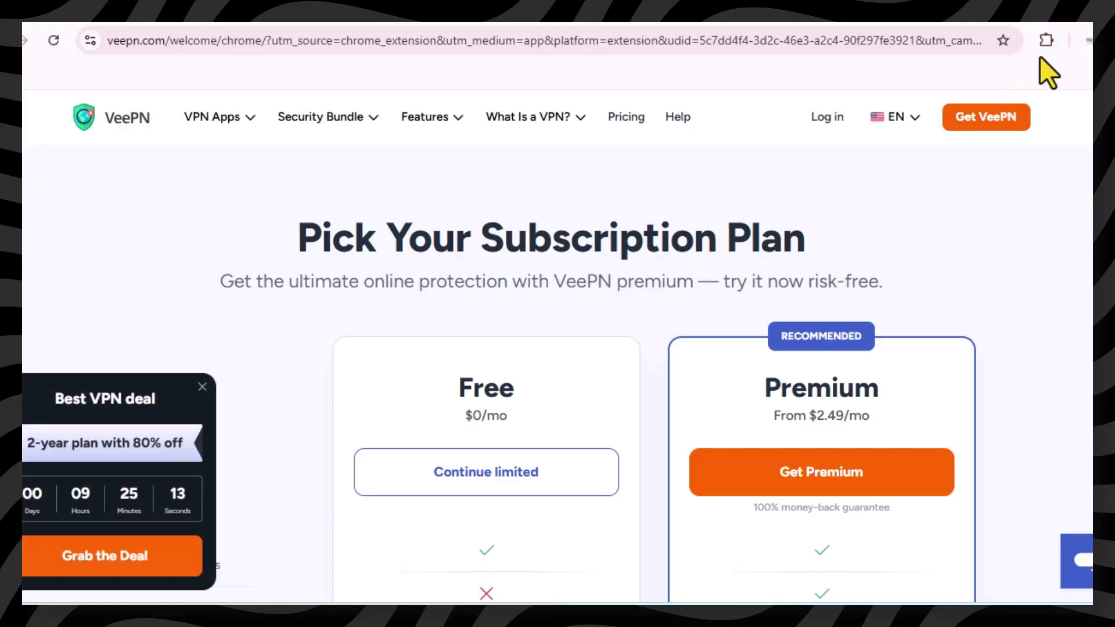
# - Open the VeePN extension panel and finish its onboarding screens
pyautogui.click(1045, 41)
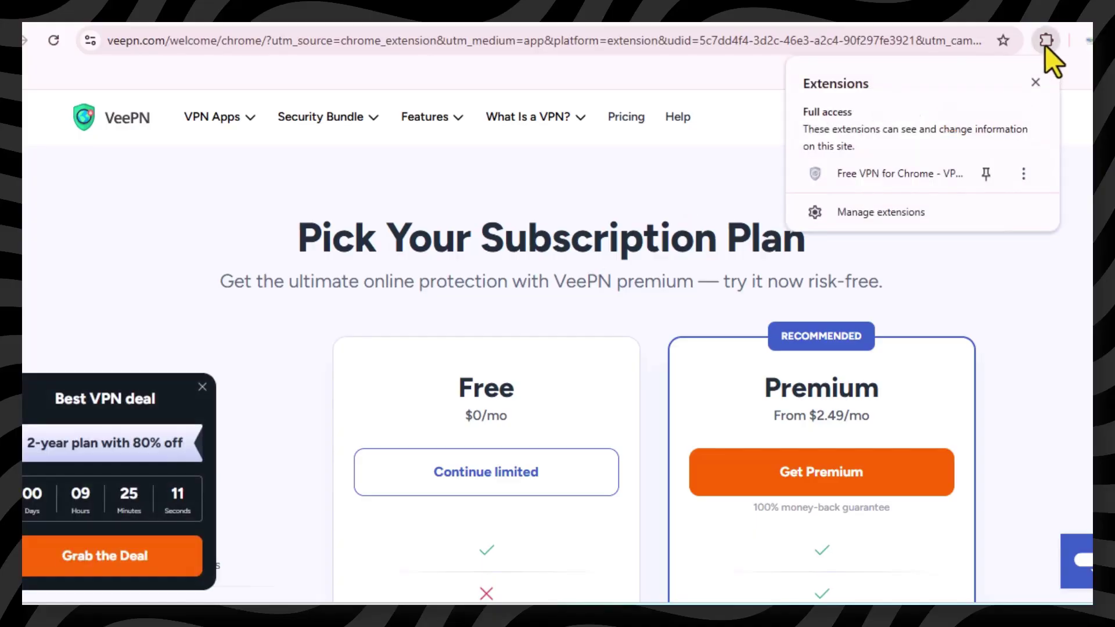
pyautogui.click(910, 179)
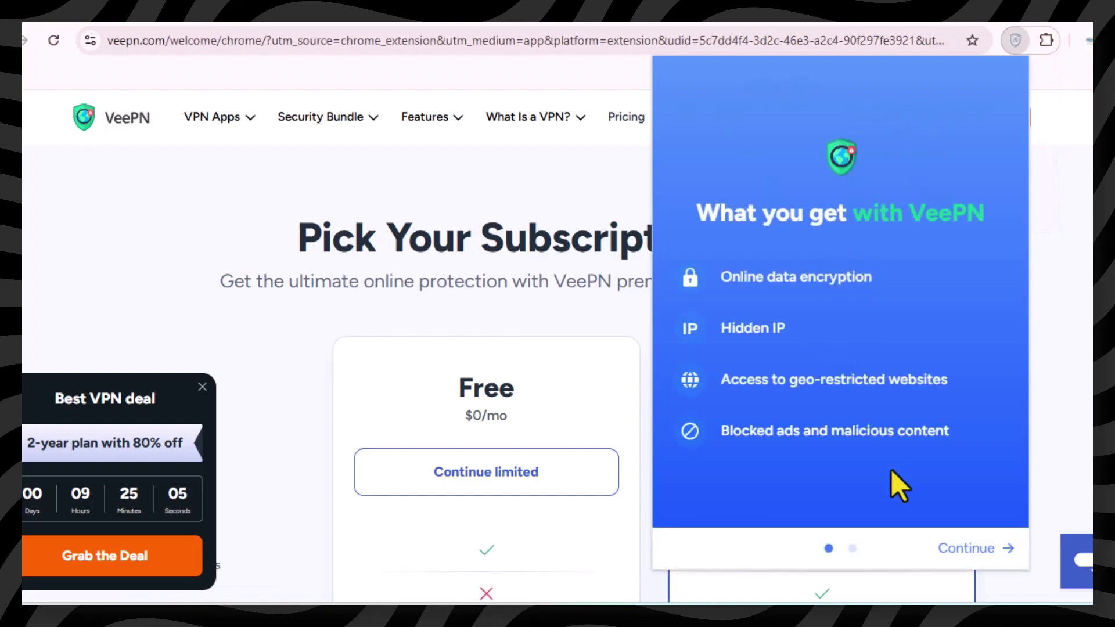
pyautogui.click(970, 547)
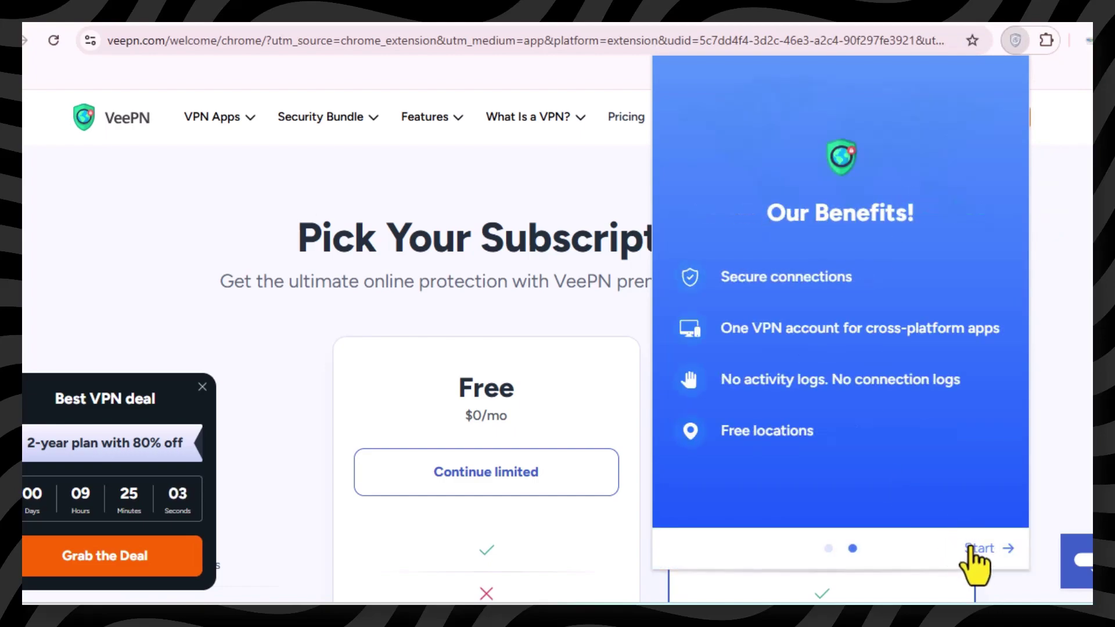
pyautogui.click(979, 548)
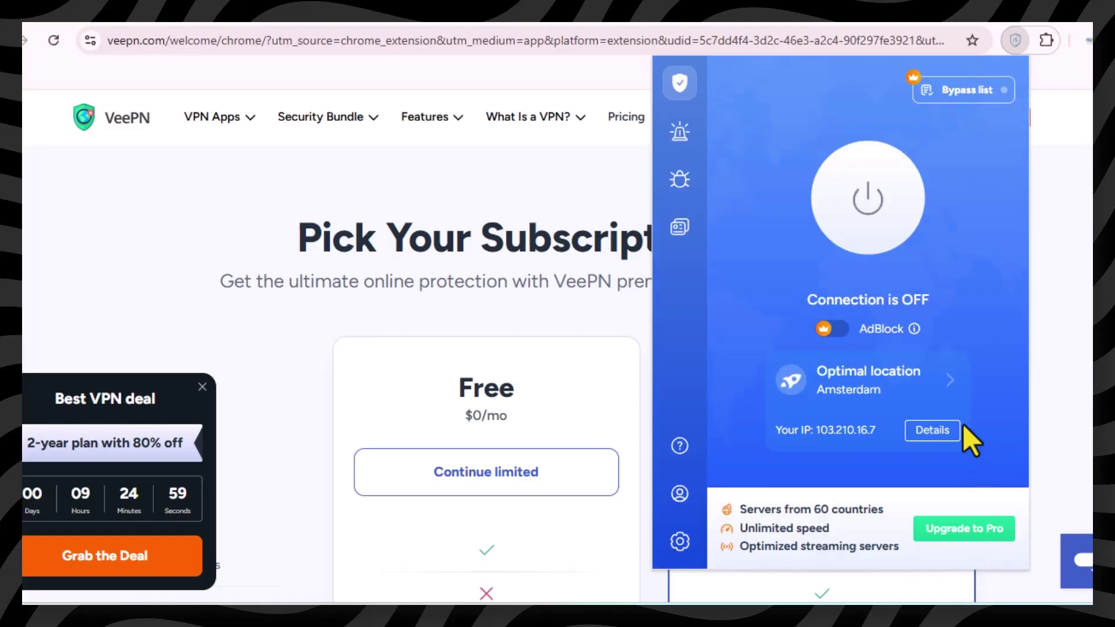
# - Select the USA – Virginia server and turn the VPN connection on
pyautogui.click(951, 383)
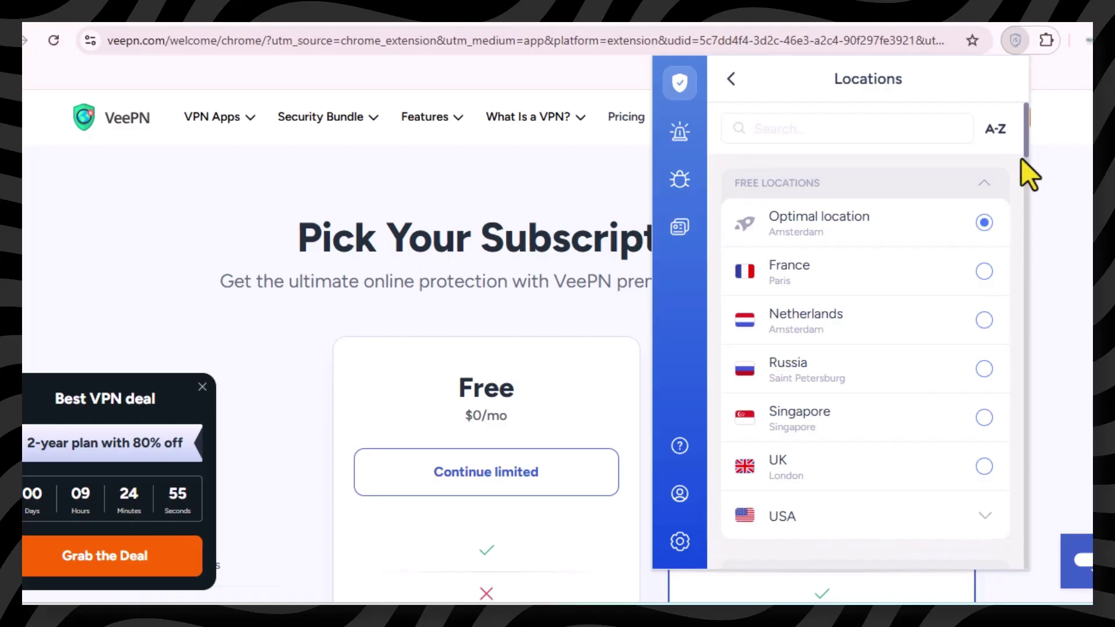
pyautogui.moveTo(1026, 148); pyautogui.dragTo(1027, 167)
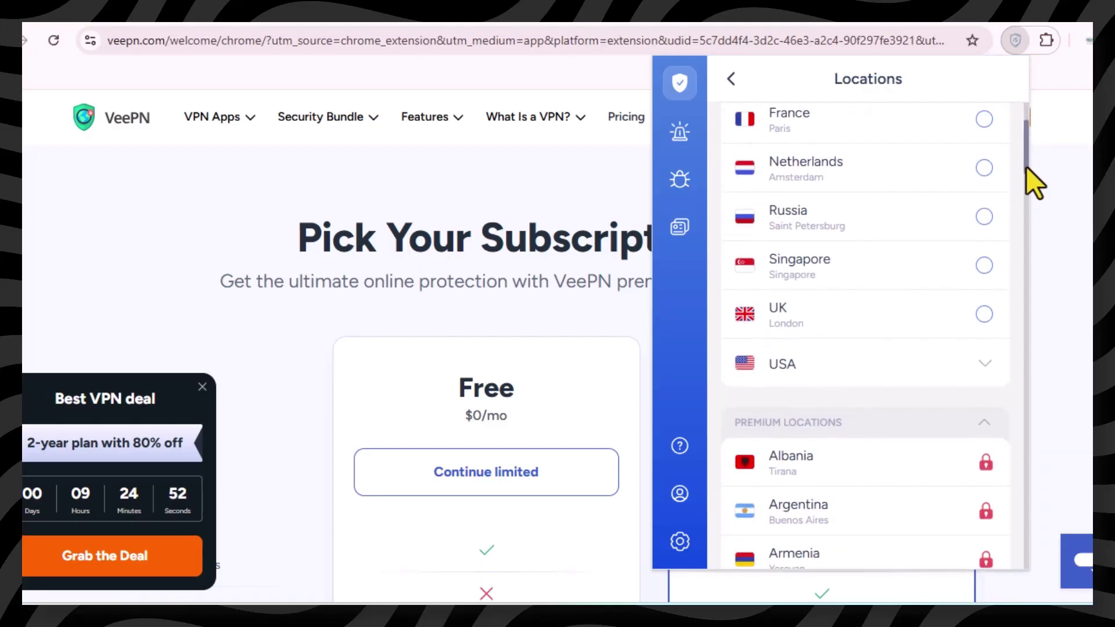
pyautogui.click(984, 365)
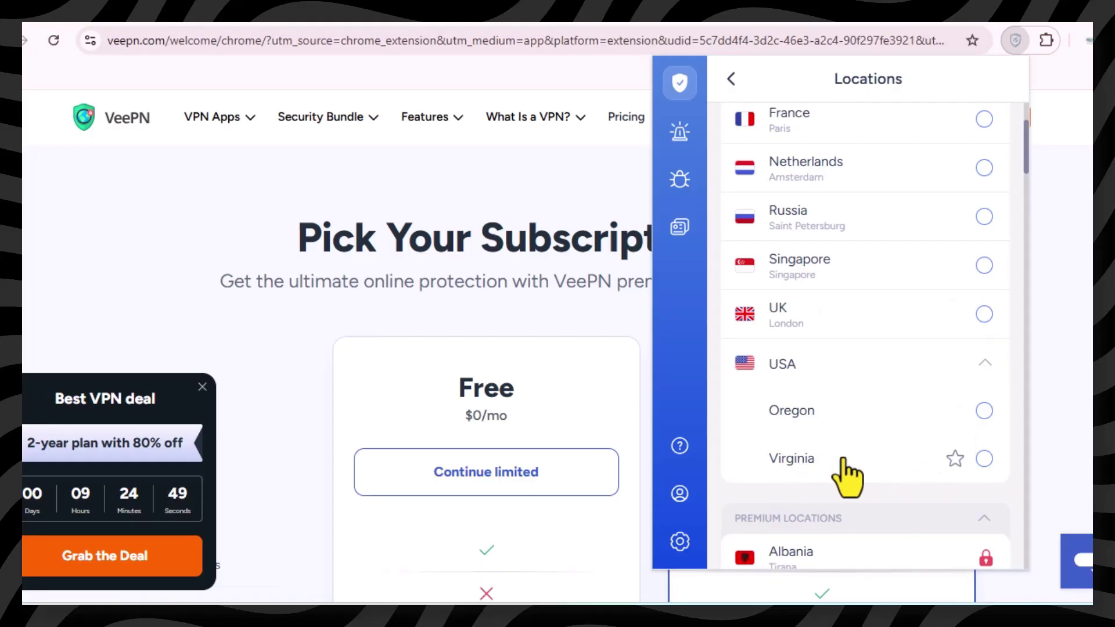
pyautogui.click(982, 458)
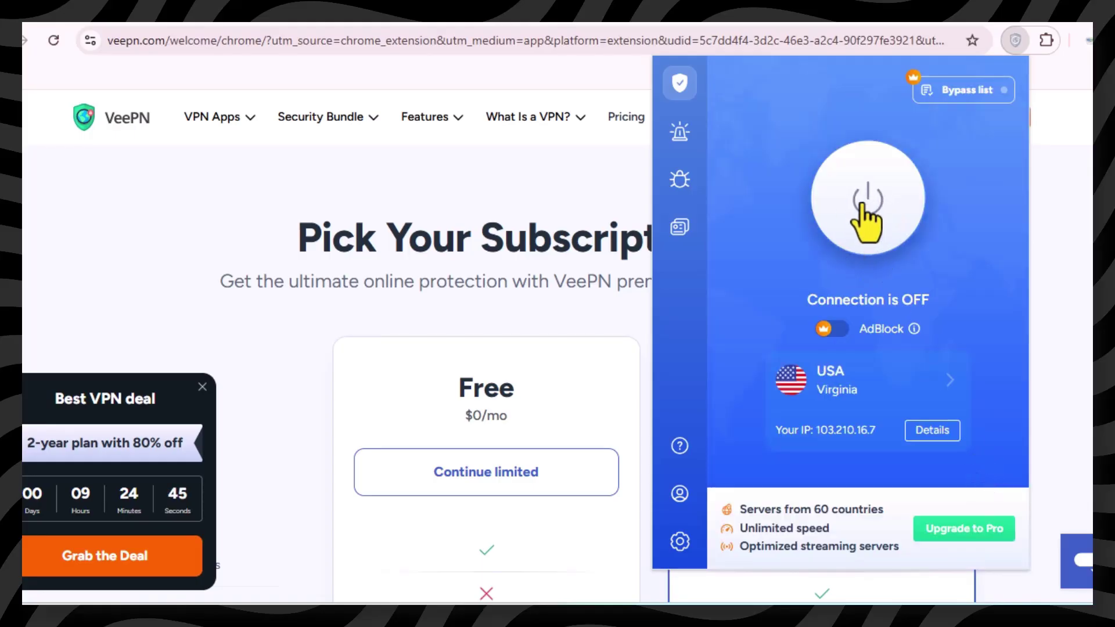
pyautogui.click(869, 210)
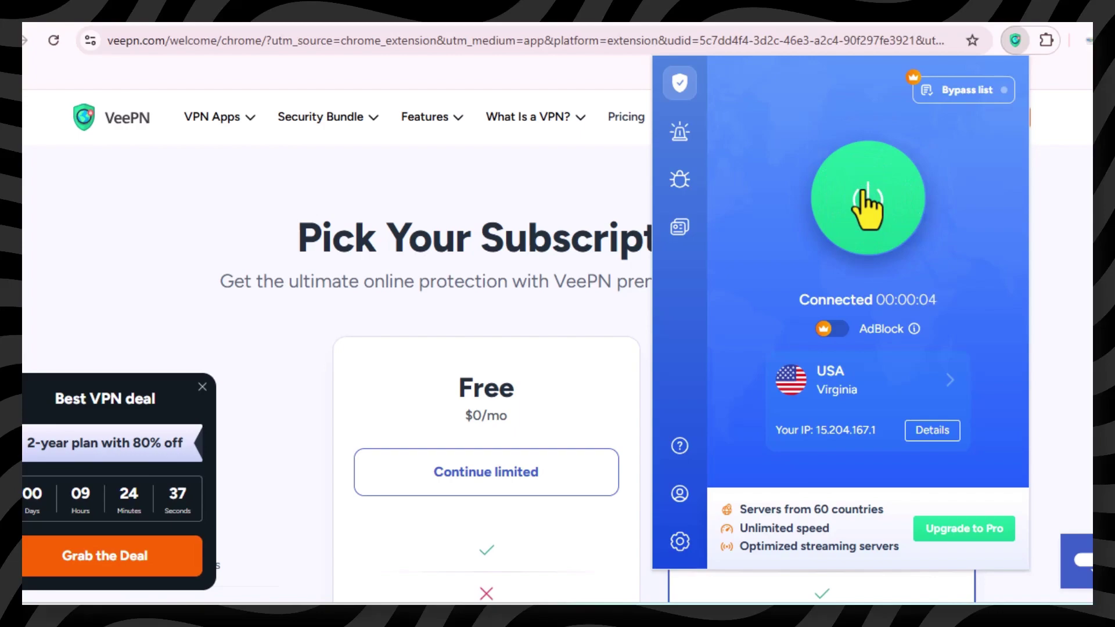
# - Search Google for 'discord' in a new tab
pyautogui.click(430, 28)
pyautogui.press('BackSpace')
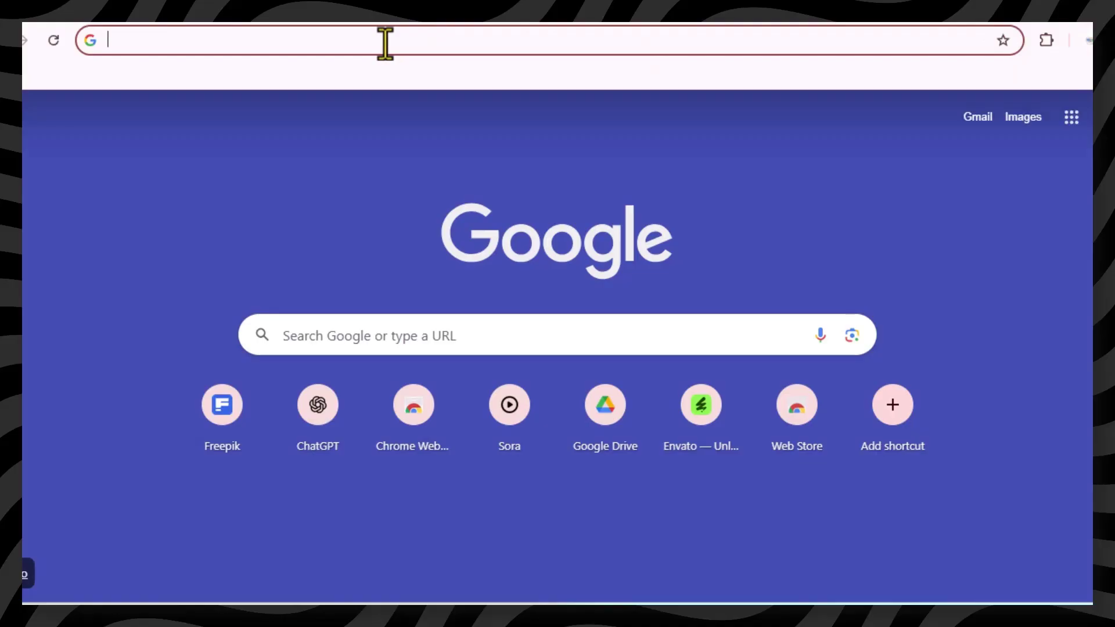
pyautogui.write('dis')
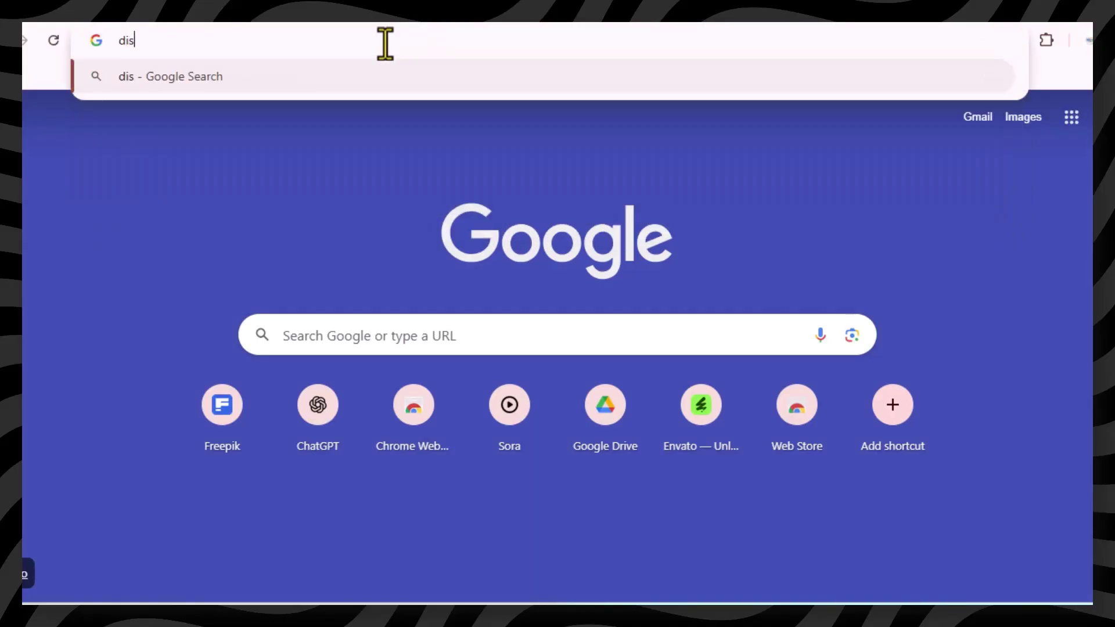
pyautogui.write('cord')
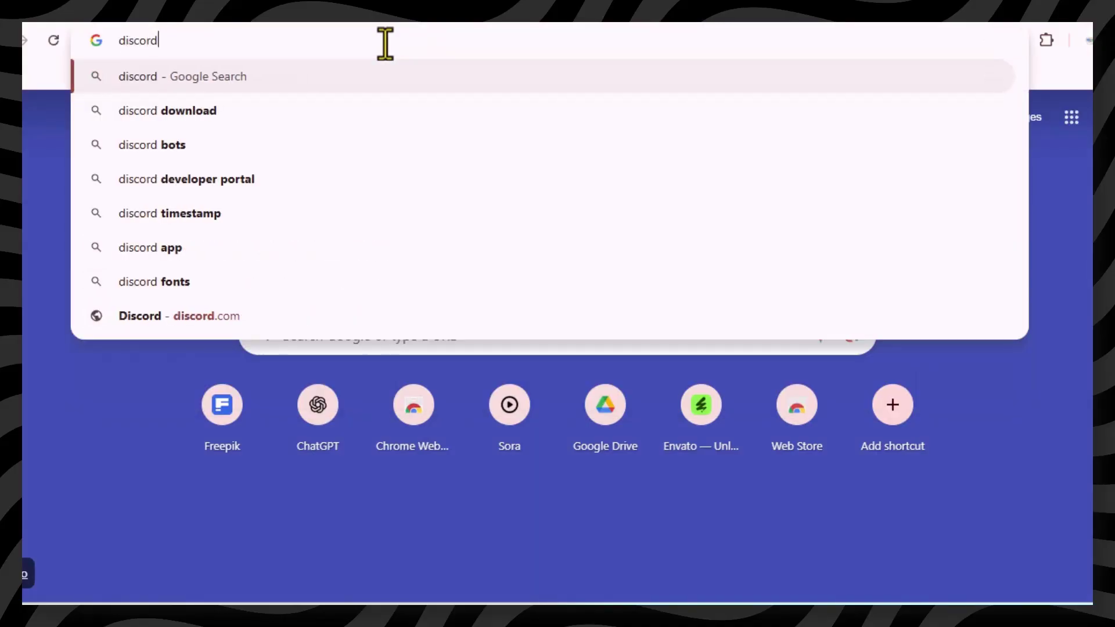
pyautogui.press('Return')
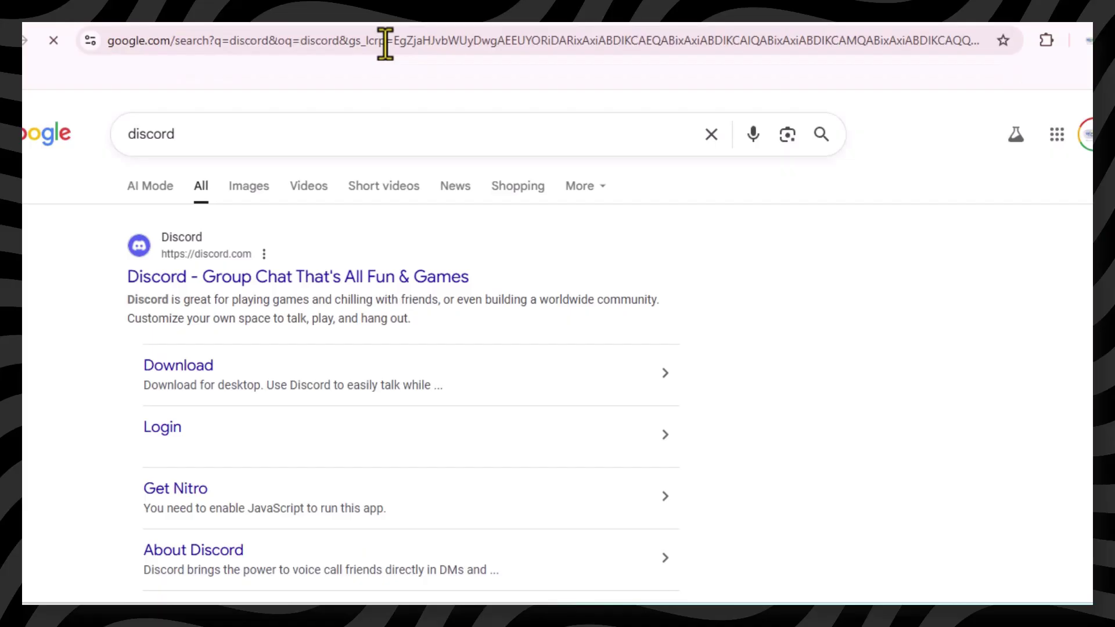